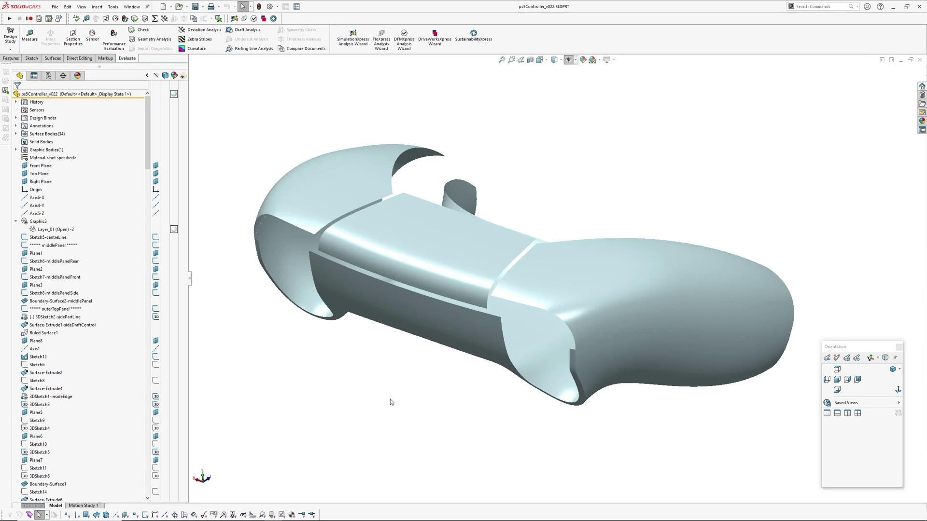
- Examine the controller's shell surfaces from the front, the grip ends and the lower blend beside the middle panel
mouse_move(390, 398)
middle_down()
mouse_move(429, 270)
mouse_move(372, 254)
mouse_move(362, 265)
mouse_move(414, 375)
mouse_move(426, 313)
mouse_move(453, 395)
mouse_move(447, 296)
mouse_move(478, 364)
mouse_move(483, 299)
mouse_move(406, 231)
middle_up()
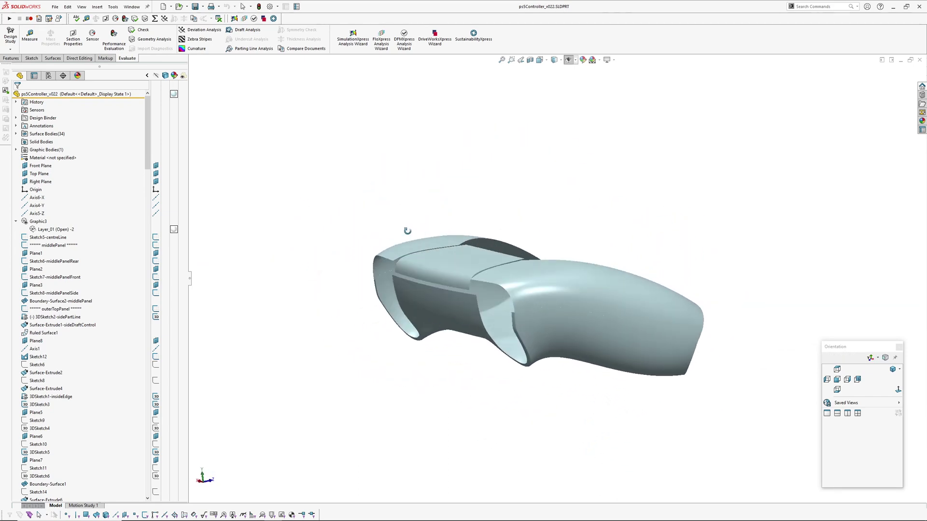
mouse_move(446, 270)
middle_down()
mouse_move(524, 240)
mouse_move(513, 229)
mouse_move(420, 238)
mouse_move(542, 240)
mouse_move(578, 357)
mouse_move(497, 234)
mouse_move(461, 293)
mouse_move(511, 268)
mouse_move(453, 223)
mouse_move(422, 250)
mouse_move(418, 240)
mouse_move(368, 259)
mouse_move(452, 276)
middle_up()
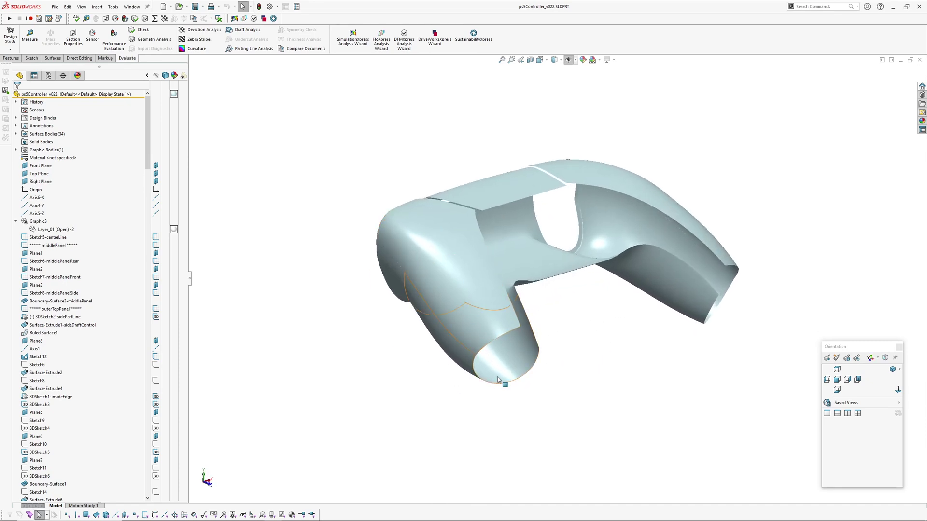
middle_drag(499, 379, 655, 309)
scroll(579, 318, down, 5)
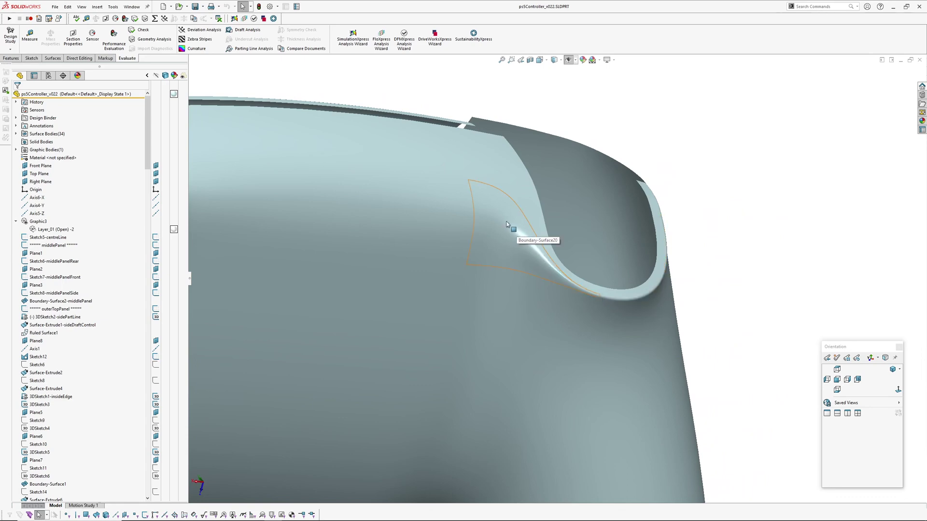
key(Escape)
scroll(545, 242, up, 2)
mouse_move(545, 242)
middle_down()
mouse_move(478, 217)
mouse_move(651, 269)
mouse_move(677, 291)
mouse_move(530, 225)
mouse_move(511, 265)
mouse_move(548, 262)
mouse_move(543, 186)
mouse_move(559, 212)
middle_up()
middle_drag(483, 220, 505, 155)
- Check the surface flow across the middle panel and its grip blends with Zebra Stripes, then turn the stripes off
click(200, 40)
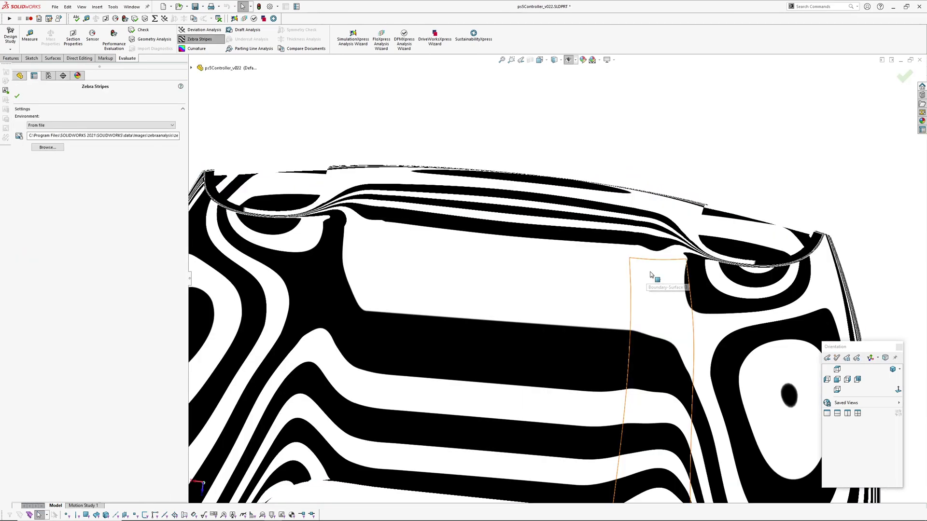
middle_drag(656, 277, 539, 238)
scroll(564, 269, down, 2)
key(Escape)
scroll(537, 224, down, 3)
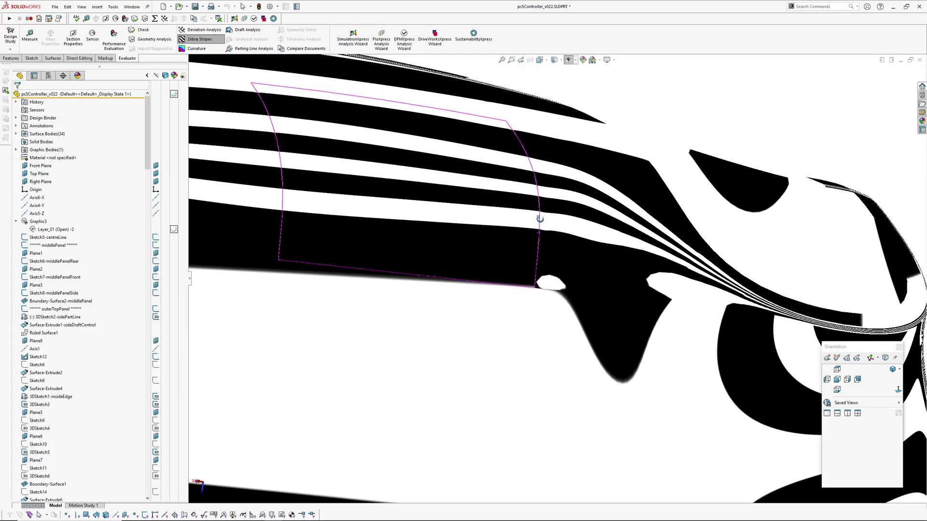
middle_drag(607, 270, 523, 193)
scroll(535, 267, up, 5)
mouse_move(634, 307)
middle_down()
mouse_move(564, 259)
mouse_move(635, 305)
mouse_move(622, 313)
mouse_move(594, 285)
mouse_move(547, 340)
middle_up()
key(z)
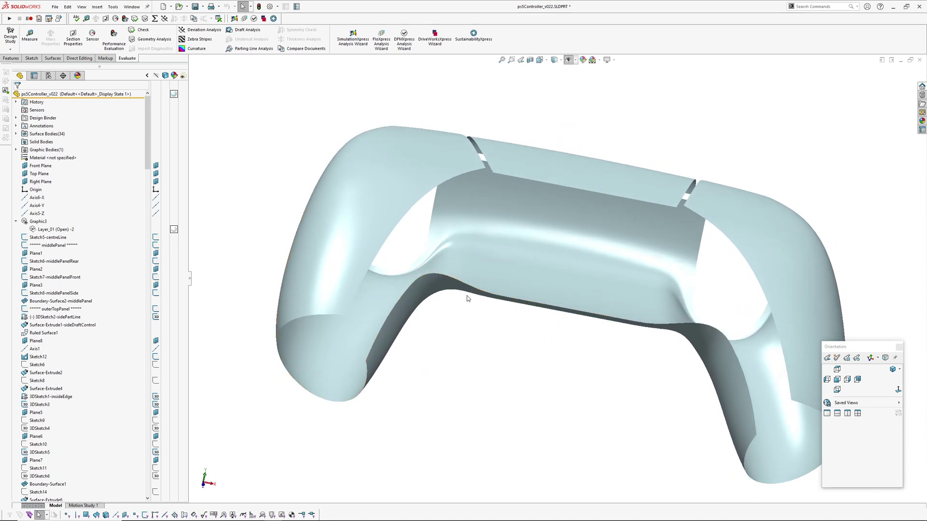
- Examine the blend surfaces between the middle section and the grips from the inside and the front
middle_drag(467, 298, 627, 181)
mouse_move(464, 250)
middle_down()
mouse_move(411, 158)
mouse_move(432, 177)
middle_up()
middle_drag(392, 206, 396, 228)
middle_drag(445, 263, 434, 206)
scroll(464, 216, down, 3)
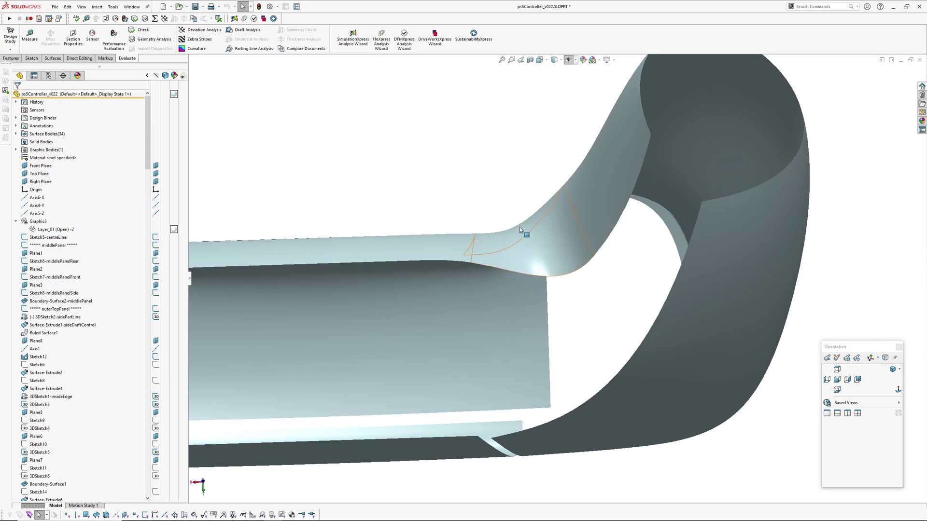
middle_drag(535, 188, 514, 286)
scroll(514, 287, up, 3)
middle_drag(542, 193, 514, 344)
mouse_move(526, 264)
middle_down()
mouse_move(391, 258)
mouse_move(481, 300)
mouse_move(453, 332)
middle_up()
scroll(456, 332, up, 2)
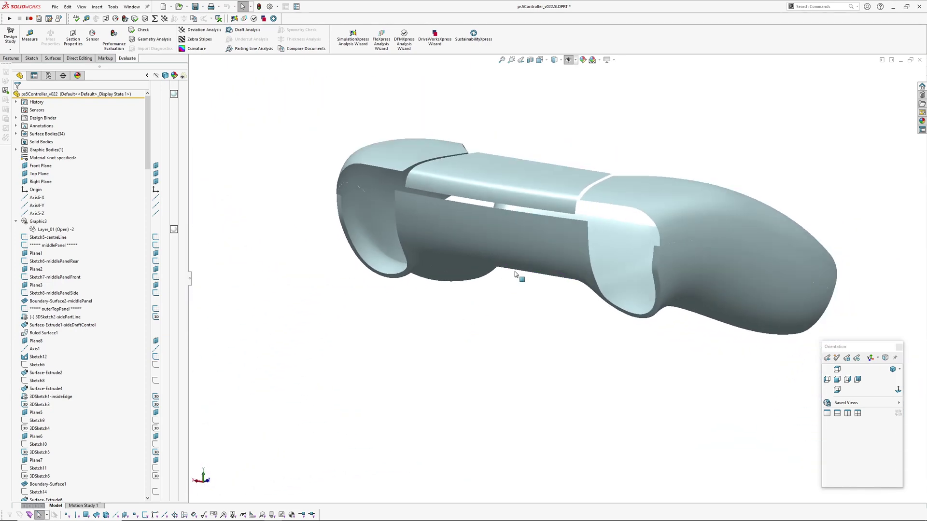
- Display the Layer_01 scan mesh over the controller surfaces and switch to the browser's Printables PS5 controller scan page
mouse_move(516, 271)
middle_down()
mouse_move(492, 299)
mouse_move(485, 332)
mouse_move(429, 385)
middle_up()
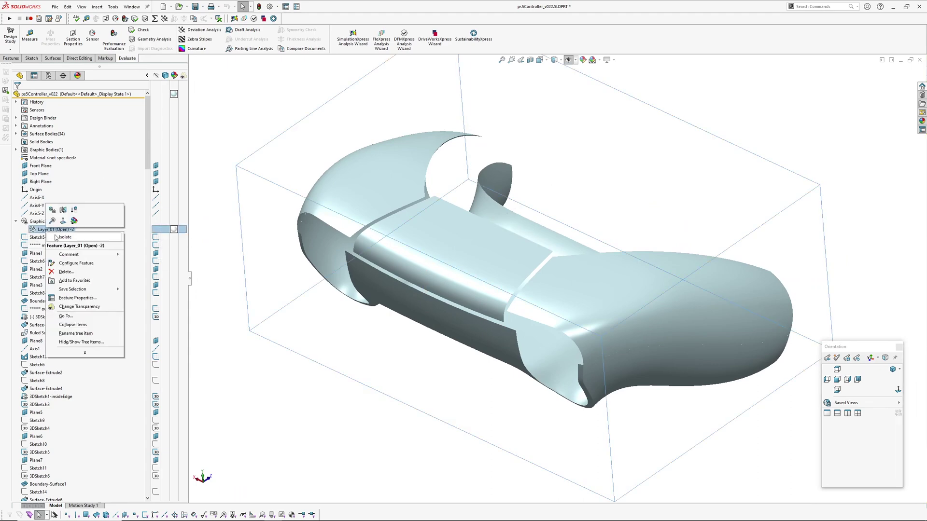
click(55, 237)
middle_drag(377, 366, 409, 357)
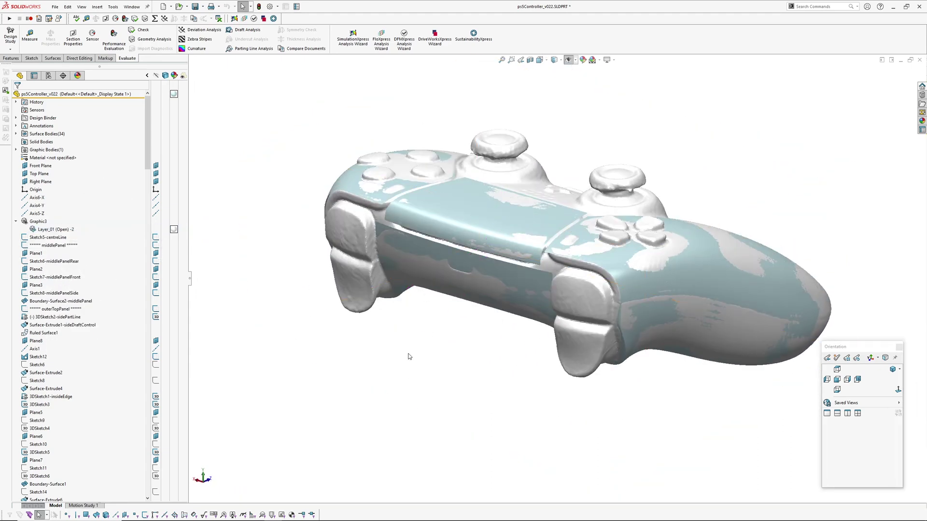
key(alt+Tab)
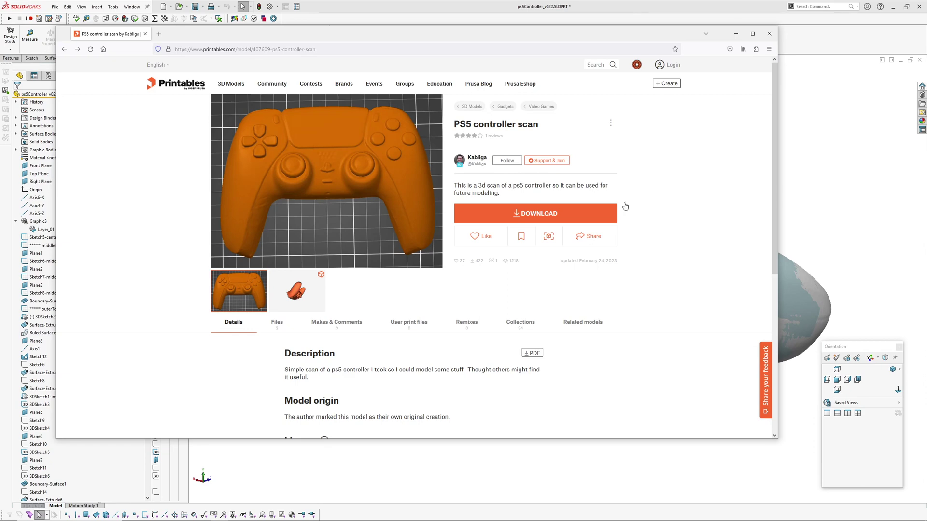
- Return to SOLIDWORKS and compare the modelled surfaces with the scan mesh up close
click(832, 223)
mouse_move(496, 248)
ctrl+middle_down()
mouse_move(483, 278)
mouse_move(400, 248)
mouse_move(461, 241)
mouse_move(507, 221)
mouse_move(444, 261)
mouse_move(558, 242)
mouse_move(463, 255)
mouse_move(402, 248)
mouse_move(516, 251)
mouse_move(436, 211)
mouse_move(474, 228)
mouse_move(507, 213)
mouse_move(613, 282)
mouse_move(623, 321)
mouse_move(515, 296)
mouse_move(555, 254)
mouse_move(502, 231)
ctrl+middle_up()
scroll(483, 278, down, 1)
scroll(483, 278, up, 1)
scroll(396, 247, down, 5)
scroll(476, 260, up, 2)
scroll(623, 321, up, 3)
scroll(515, 296, up, 2)
ctrl+middle_drag(501, 232, 443, 197)
click(499, 207)
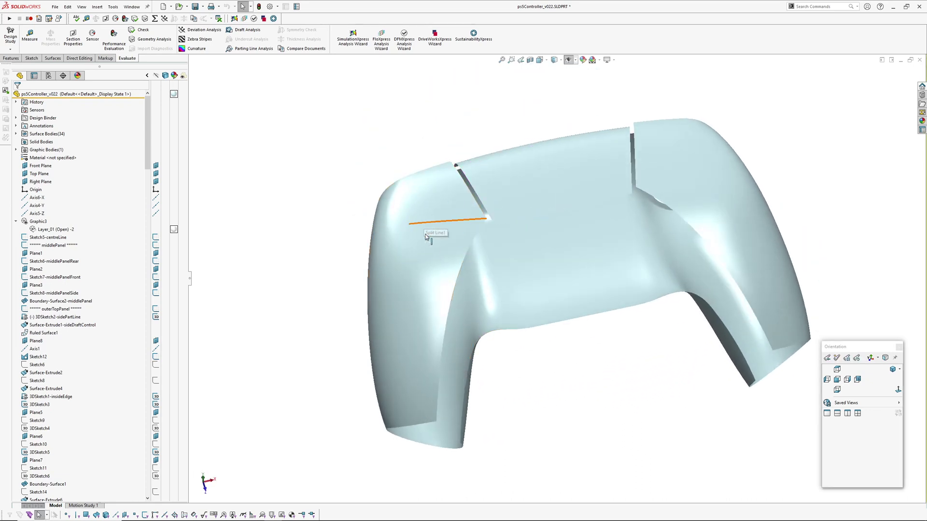
- Inspect the grip's upper corner and side surfaces with Zebra Stripes, then turn the stripes off
middle_drag(426, 236, 461, 144)
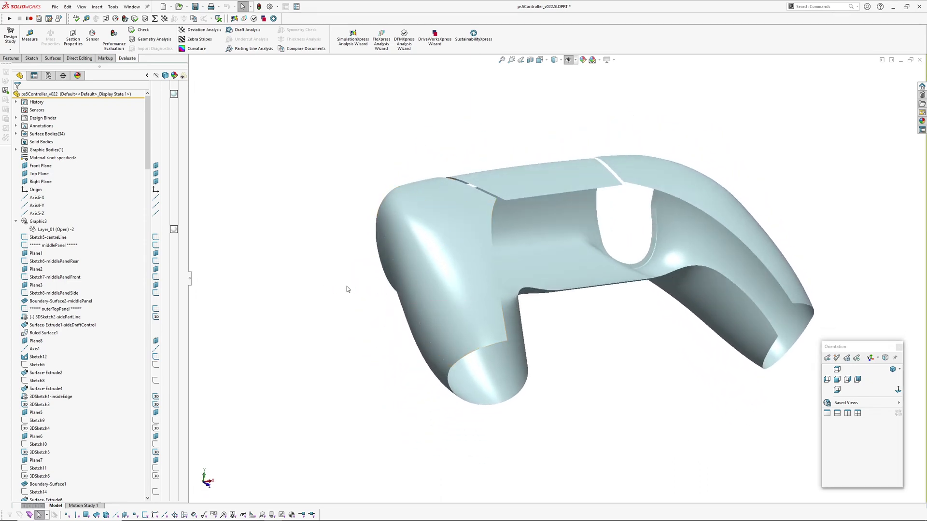
scroll(434, 242, down, 2)
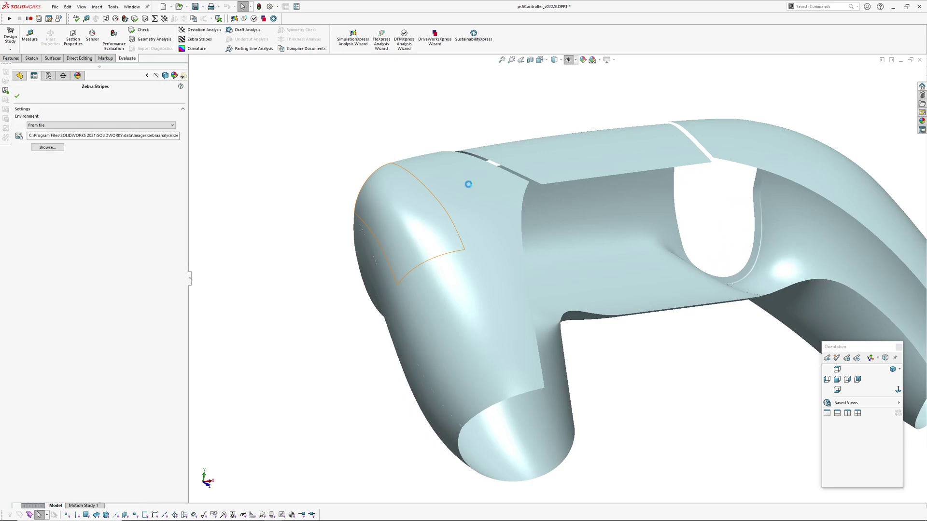
key(Return)
middle_drag(468, 183, 493, 262)
scroll(476, 248, down, 3)
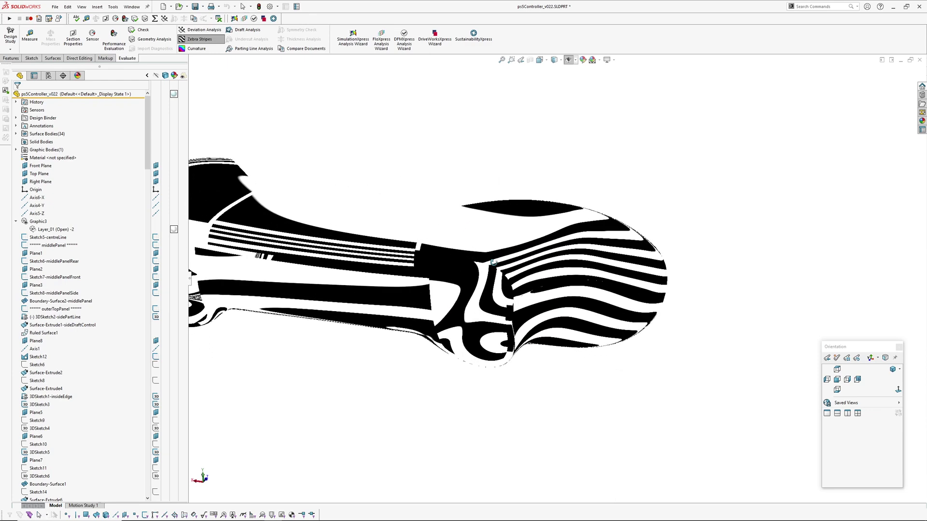
scroll(525, 247, down, 2)
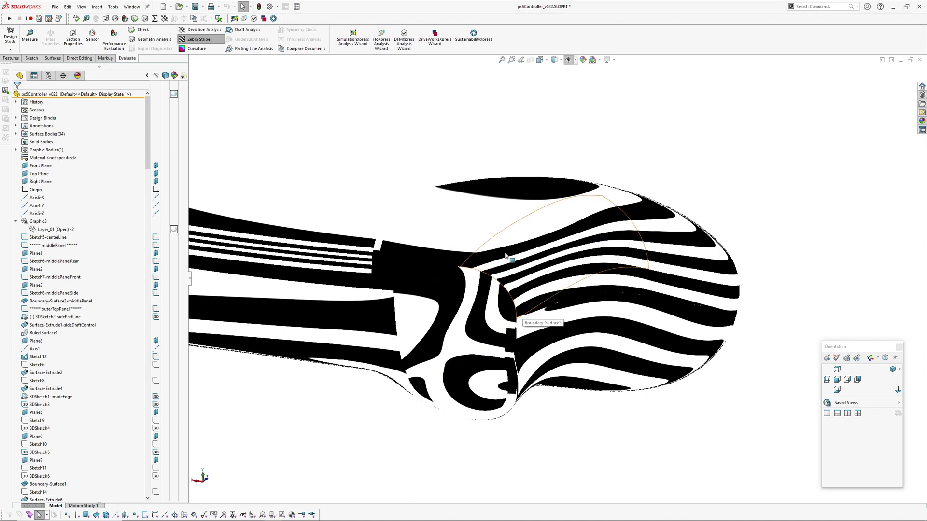
middle_drag(625, 266, 563, 243)
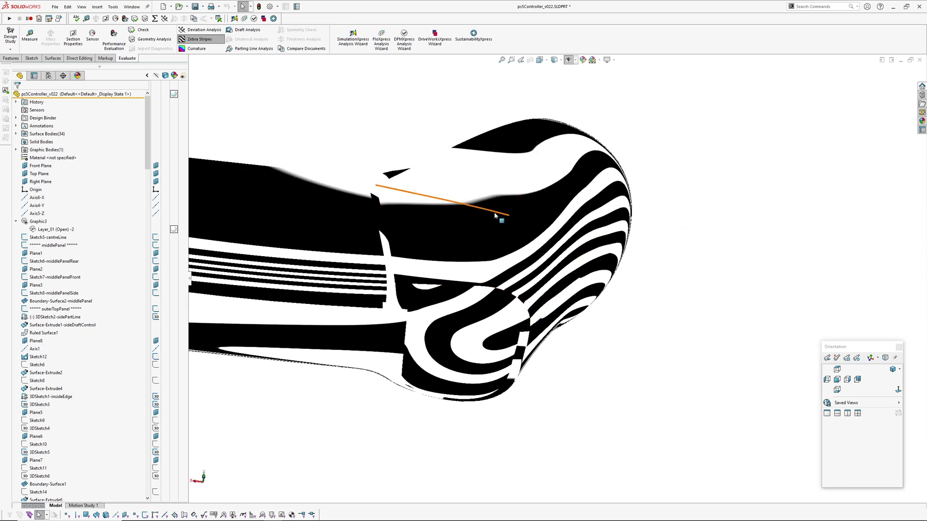
mouse_move(528, 281)
middle_down()
mouse_move(515, 238)
mouse_move(492, 211)
middle_up()
key(z)
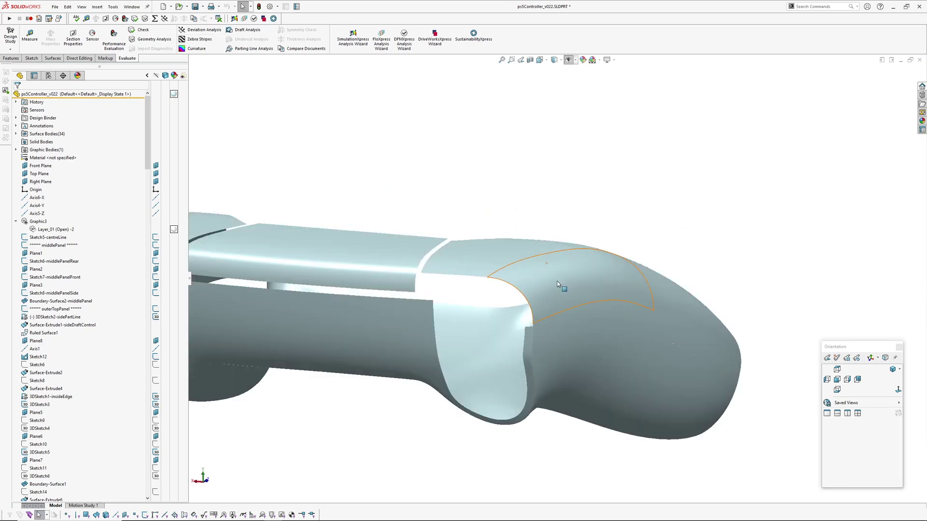
- Display the construction sketches and axes and examine the curves around the grip and its side part line
scroll(566, 284, up, 1)
mouse_move(567, 284)
middle_down()
mouse_move(559, 207)
mouse_move(513, 265)
mouse_move(450, 212)
mouse_move(483, 227)
mouse_move(465, 207)
mouse_move(540, 280)
middle_up()
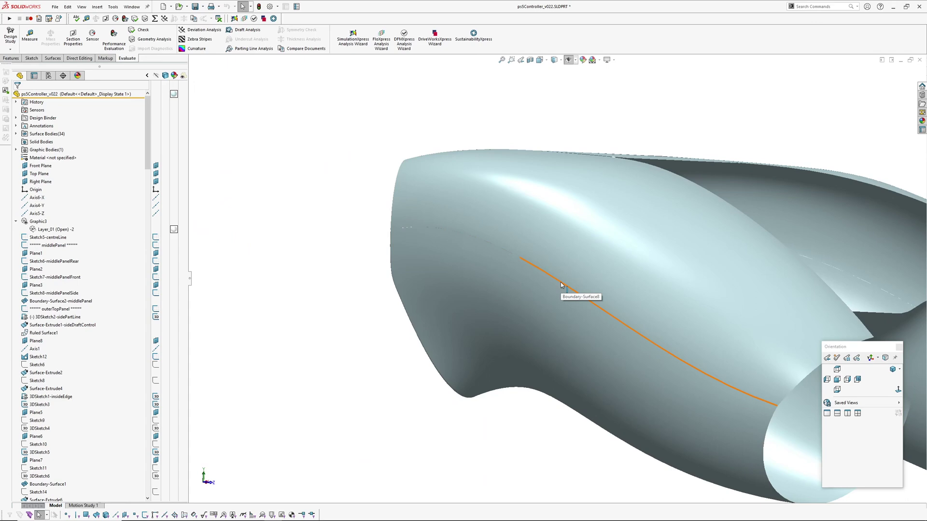
scroll(495, 253, up, 2)
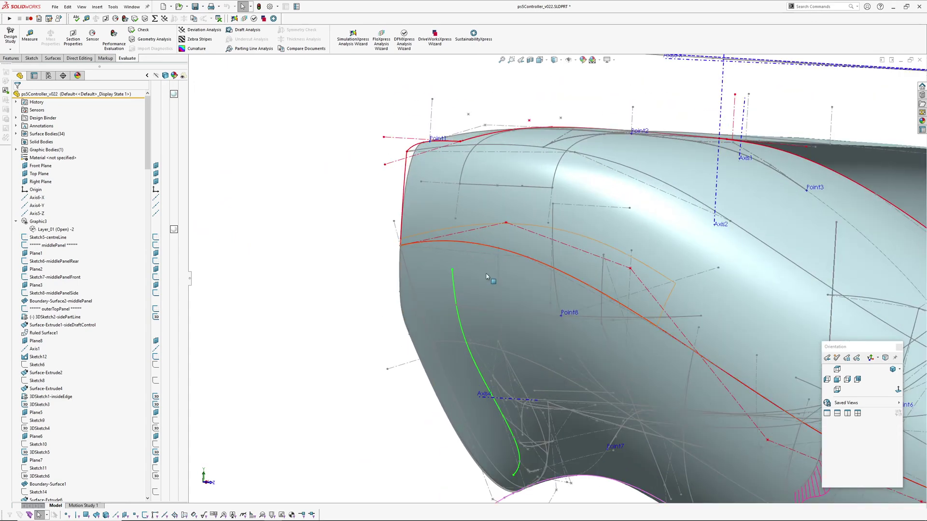
scroll(486, 276, down, 3)
middle_drag(486, 276, 419, 148)
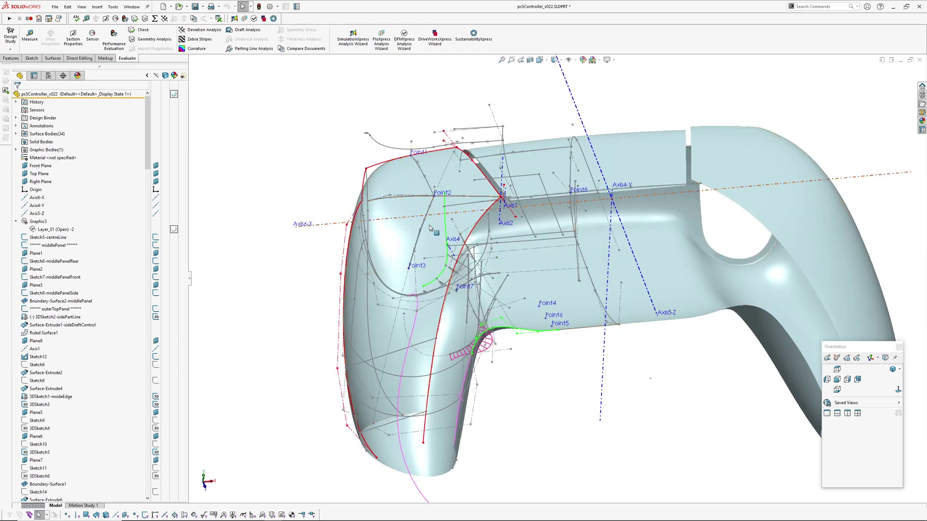
middle_drag(429, 228, 488, 151)
scroll(414, 212, down, 4)
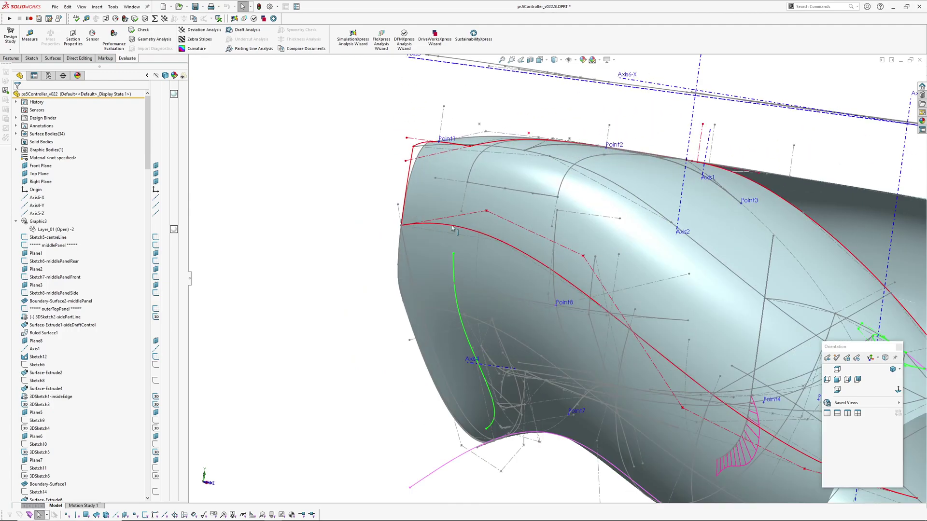
middle_drag(453, 228, 617, 220)
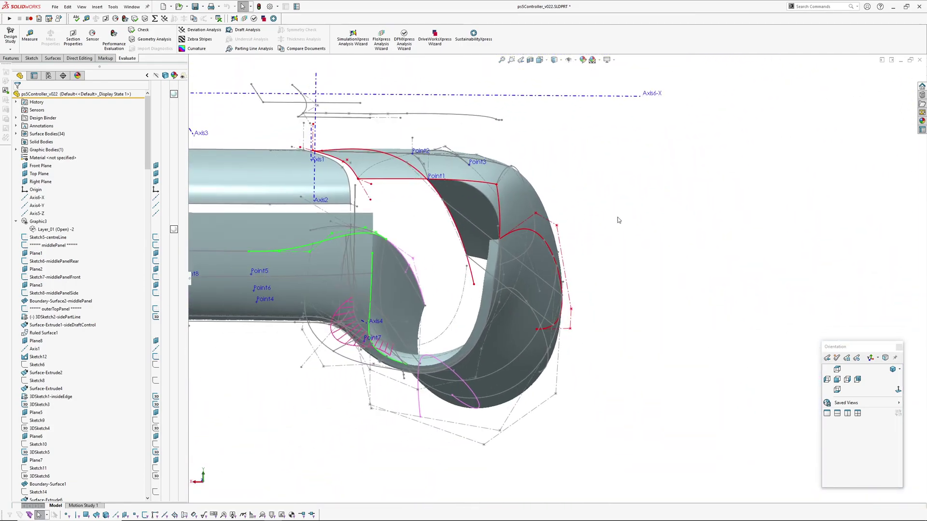
scroll(618, 220, down, 3)
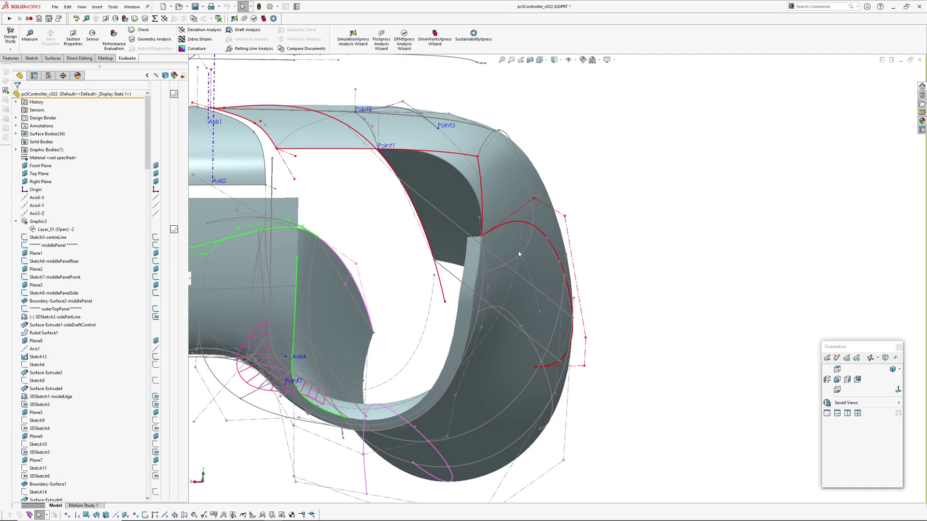
- Show the Surface-Trim2 body from the Surface Bodies folder and view it against the grip
click(16, 134)
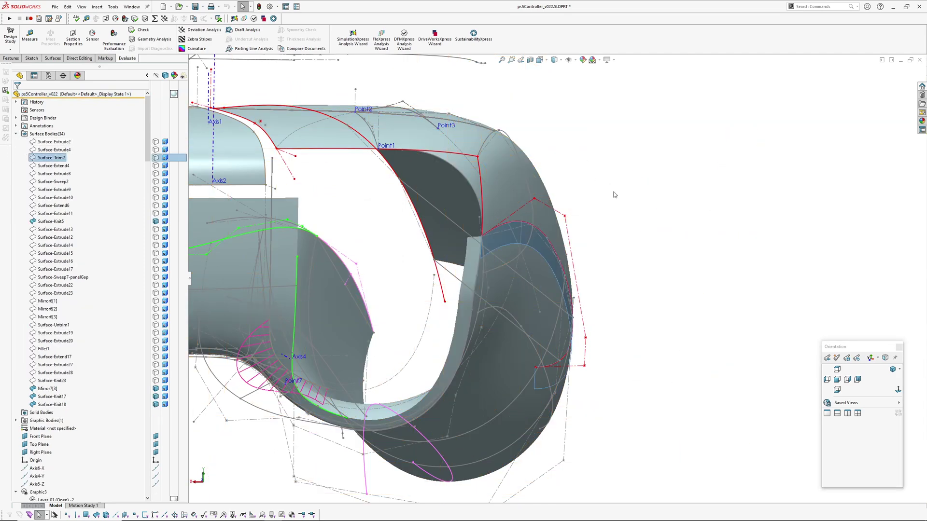
click(155, 158)
middle_drag(598, 240, 515, 252)
- Switch to Photoshop and brush orange marks on the controller photo: a circled lower side face, part-line strokes and a draft-angle sketch
key(alt+Tab)
key(Tab)
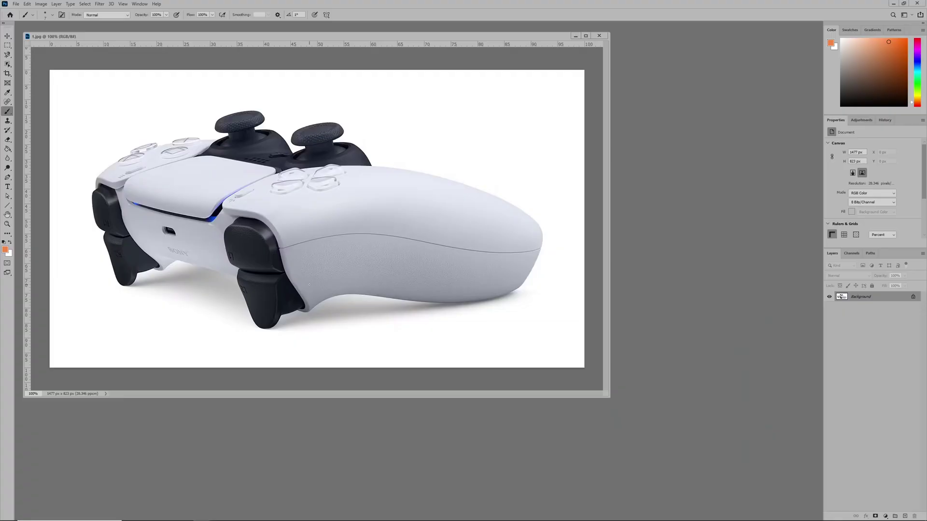
drag(340, 252, 340, 294)
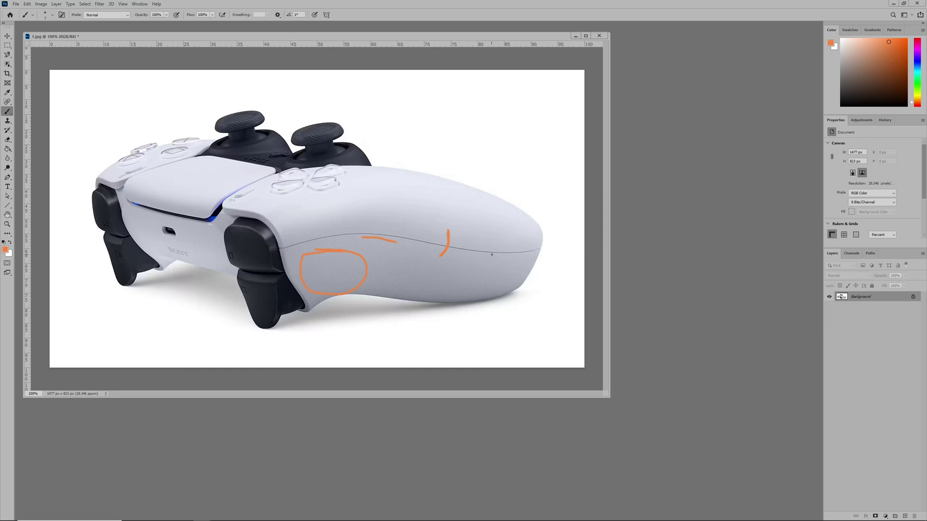
mouse_move(492, 254)
mouse_down()
mouse_move(492, 322)
mouse_move(454, 327)
mouse_up()
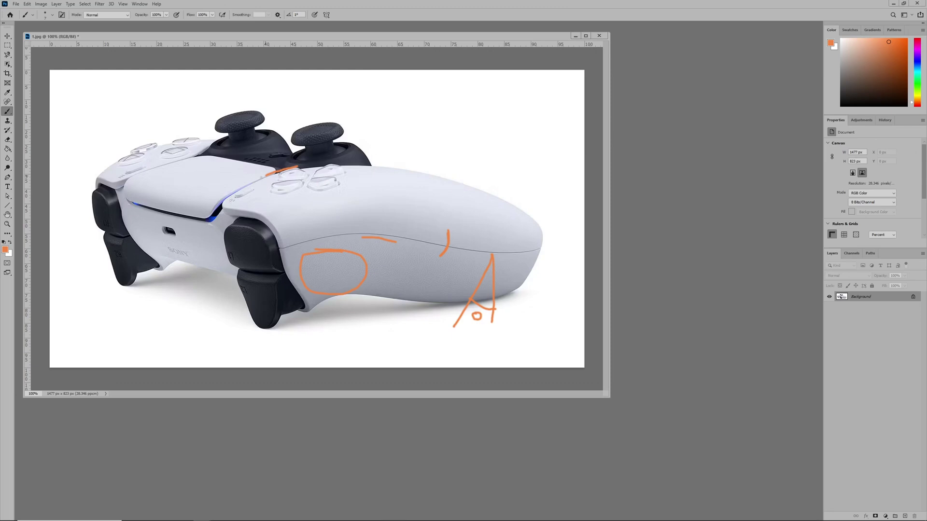
- Outline the near upper panel in orange, draw vertical and tilted direction arrows from it, and mark the far button area
mouse_move(297, 167)
mouse_down()
mouse_move(225, 198)
mouse_move(277, 239)
mouse_move(504, 251)
mouse_move(544, 232)
mouse_move(456, 187)
mouse_move(294, 166)
mouse_up()
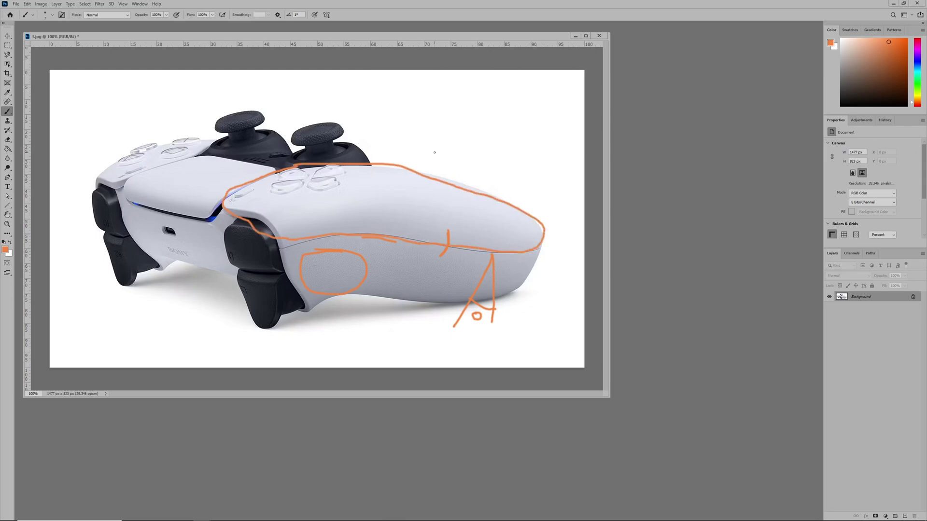
mouse_move(400, 190)
mouse_down()
mouse_move(400, 106)
mouse_move(400, 118)
mouse_up()
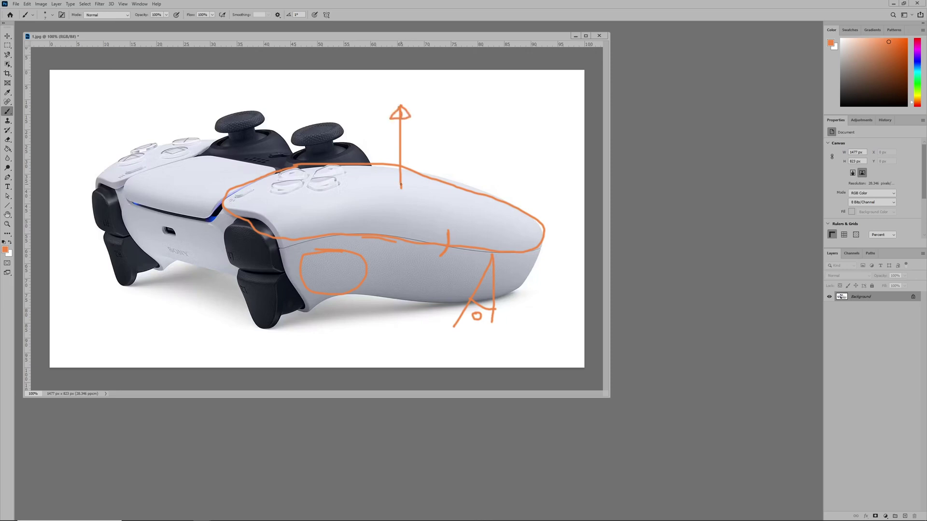
drag(401, 188, 424, 103)
drag(152, 154, 126, 95)
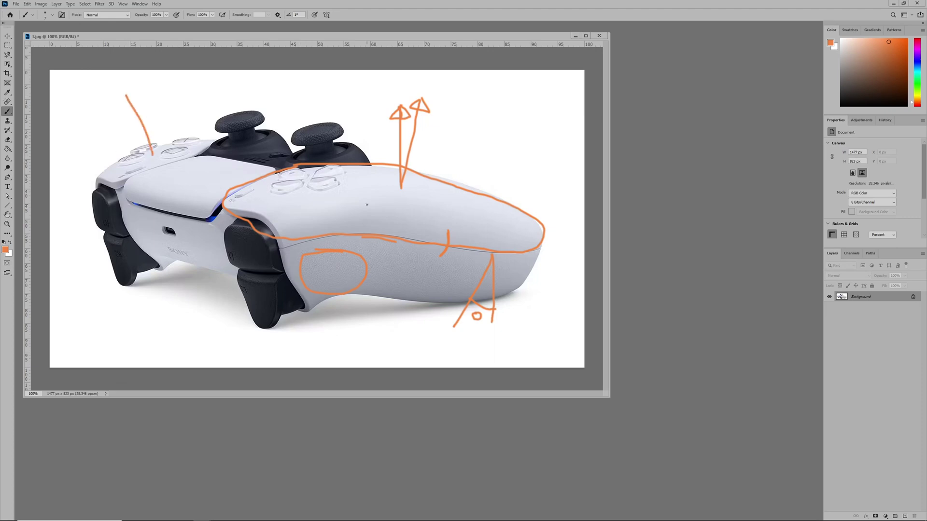
drag(416, 193, 461, 114)
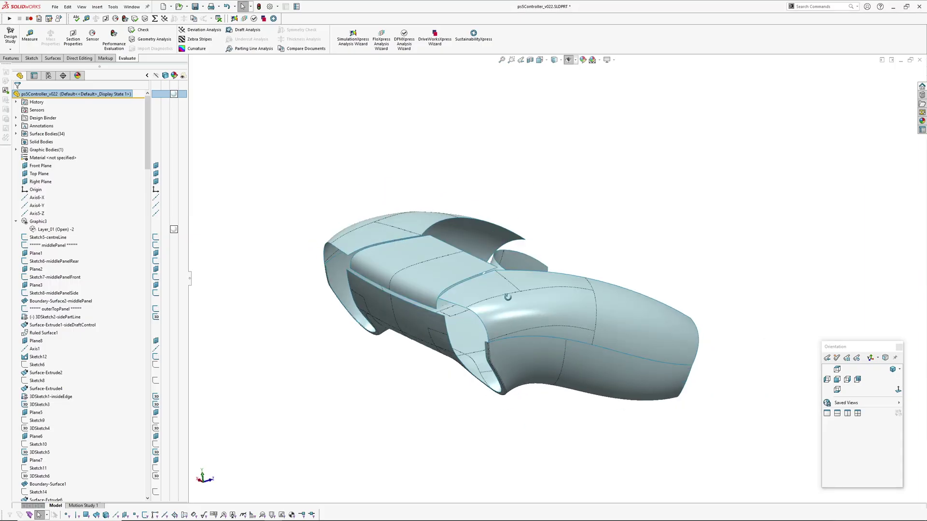
- Return to SOLIDWORKS and examine the shell's front openings and the side part line with the face edges shown
middle_drag(603, 290, 653, 263)
click(654, 265)
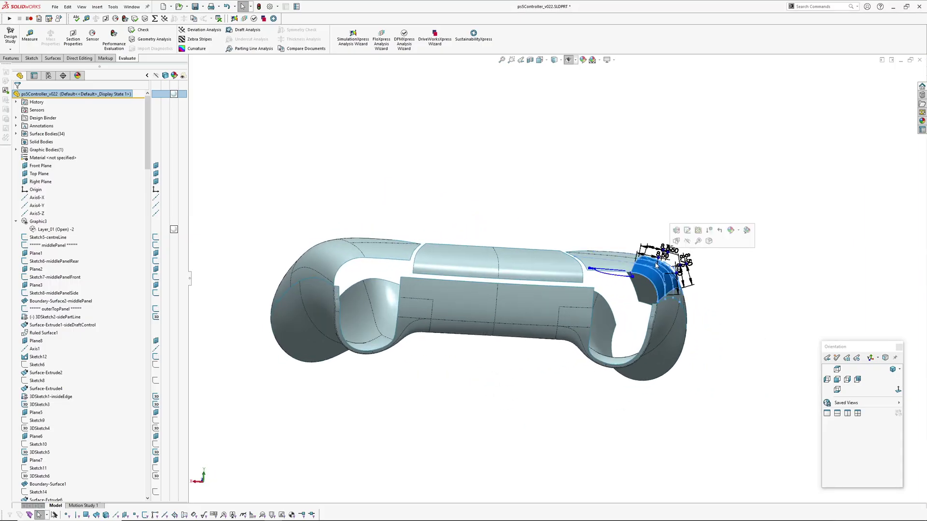
click(558, 197)
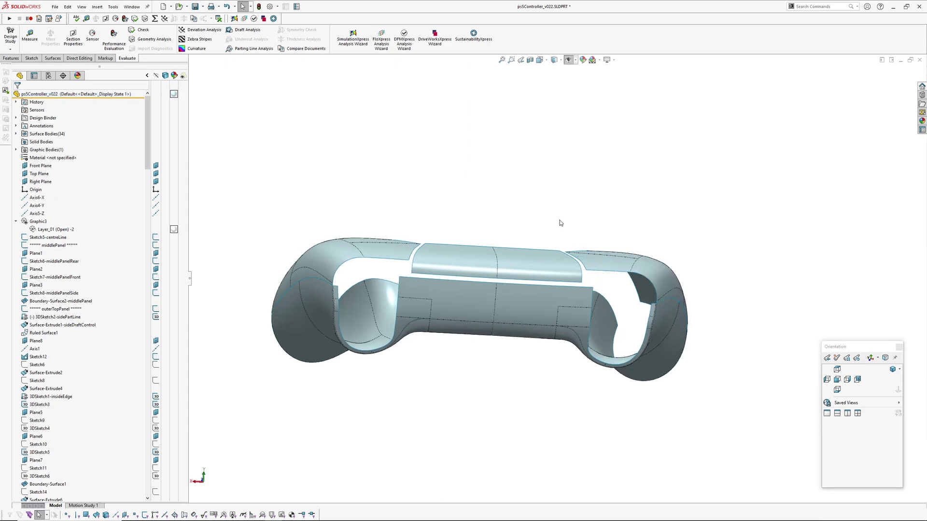
middle_drag(606, 223, 565, 230)
scroll(661, 285, down, 4)
mouse_move(624, 325)
middle_down()
mouse_move(528, 313)
mouse_move(614, 320)
mouse_move(560, 320)
mouse_move(552, 296)
mouse_move(537, 321)
mouse_move(595, 331)
mouse_move(606, 343)
mouse_move(563, 316)
mouse_move(454, 290)
mouse_move(594, 320)
mouse_move(602, 299)
mouse_move(543, 277)
mouse_move(595, 280)
mouse_move(726, 317)
mouse_move(653, 310)
mouse_move(696, 301)
mouse_move(587, 292)
mouse_move(508, 270)
mouse_move(505, 279)
mouse_move(541, 300)
mouse_move(598, 293)
mouse_move(503, 285)
middle_up()
scroll(503, 285, up, 1)
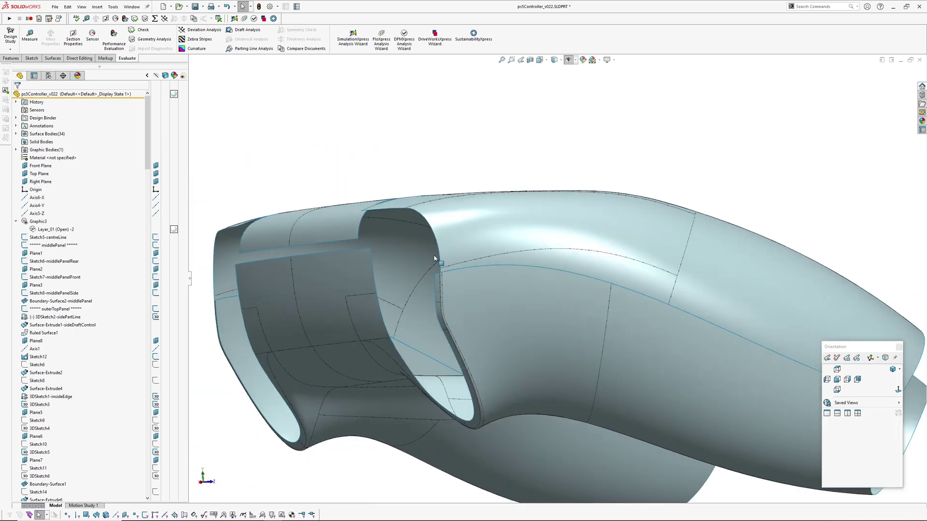
- Check the grip's side surfaces across the part line with zebra stripes and turn the stripes off again
ctrl+middle_drag(725, 325, 590, 306)
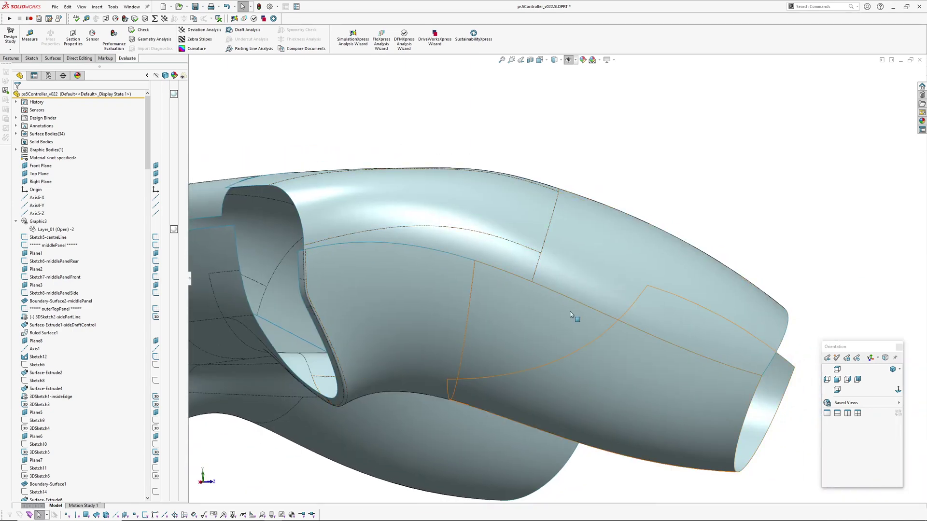
middle_drag(443, 274, 602, 314)
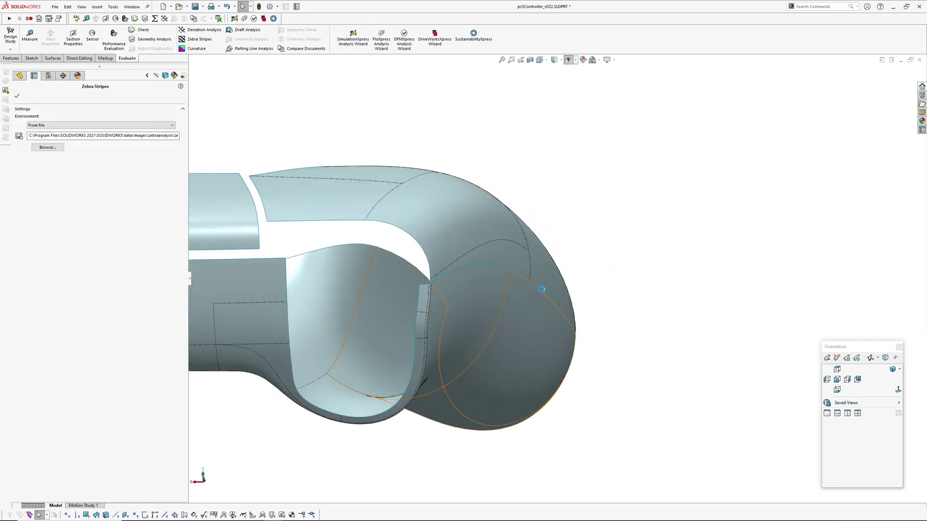
scroll(544, 299, down, 3)
right_click(546, 302)
mouse_move(545, 302)
middle_down()
mouse_move(530, 233)
mouse_move(448, 191)
middle_up()
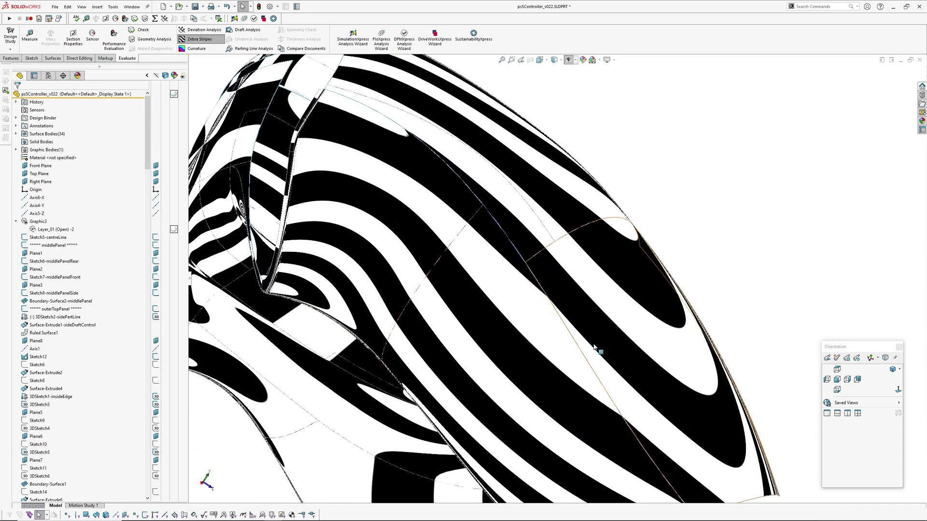
click(200, 39)
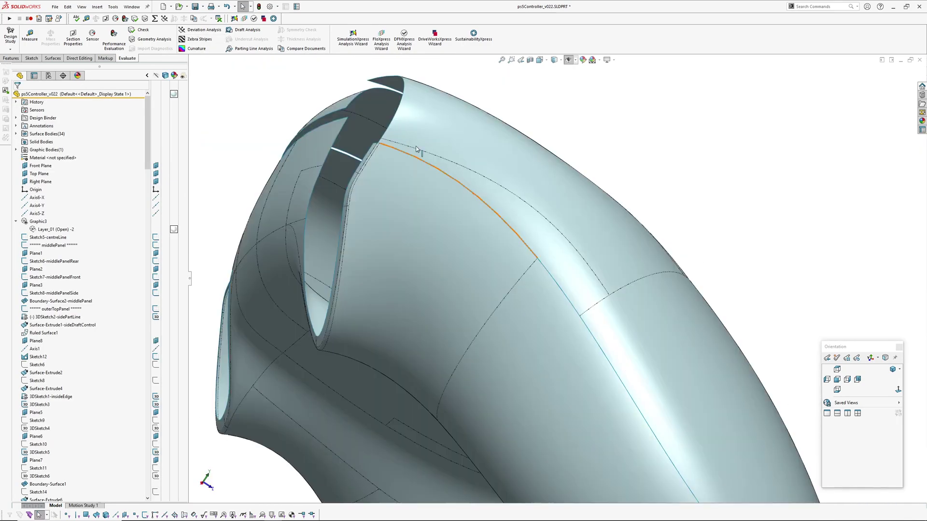
- Roll the feature history back to before 3DSketch2-sidePartLine and examine the middle panel surface with its sketches
mouse_move(488, 229)
middle_down()
mouse_move(453, 199)
mouse_move(573, 286)
middle_up()
scroll(587, 295, up, 2)
middle_drag(566, 252, 469, 351)
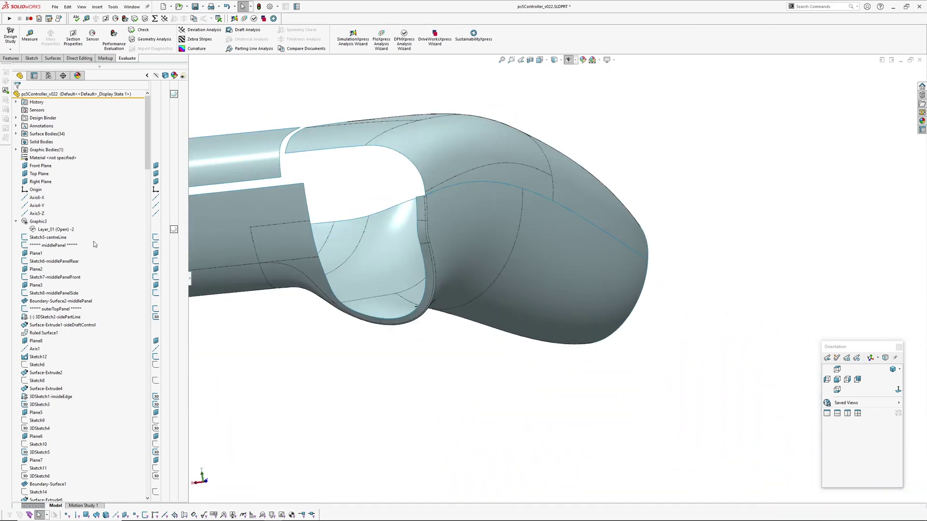
scroll(92, 241, down, 3)
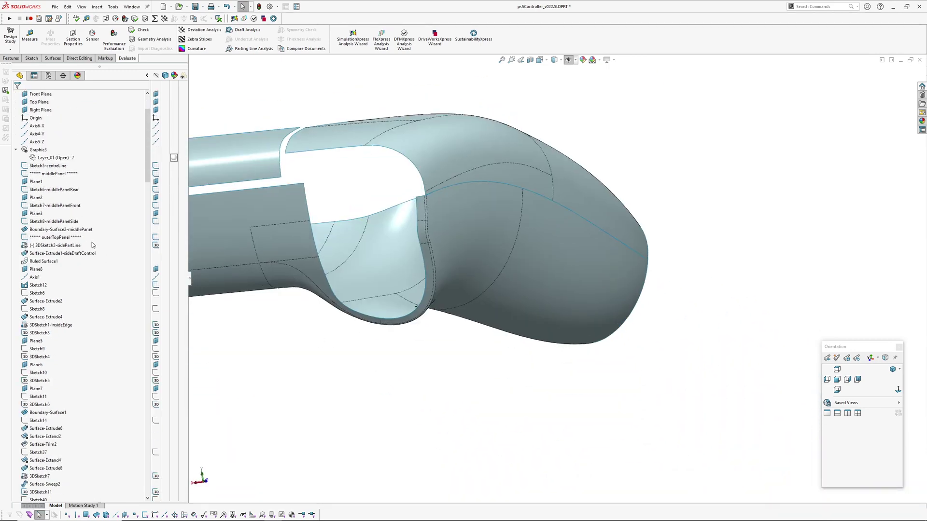
click(56, 247)
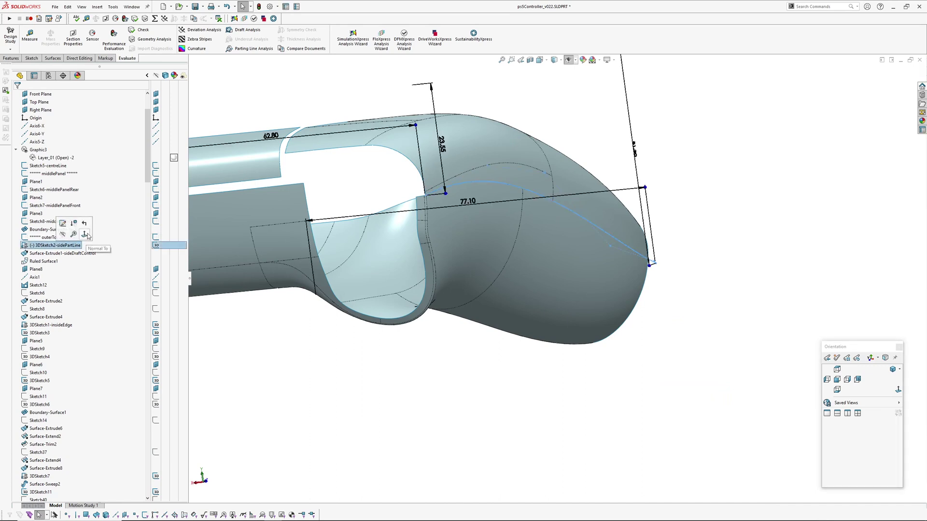
click(84, 234)
middle_drag(415, 323, 466, 248)
middle_drag(497, 306, 525, 284)
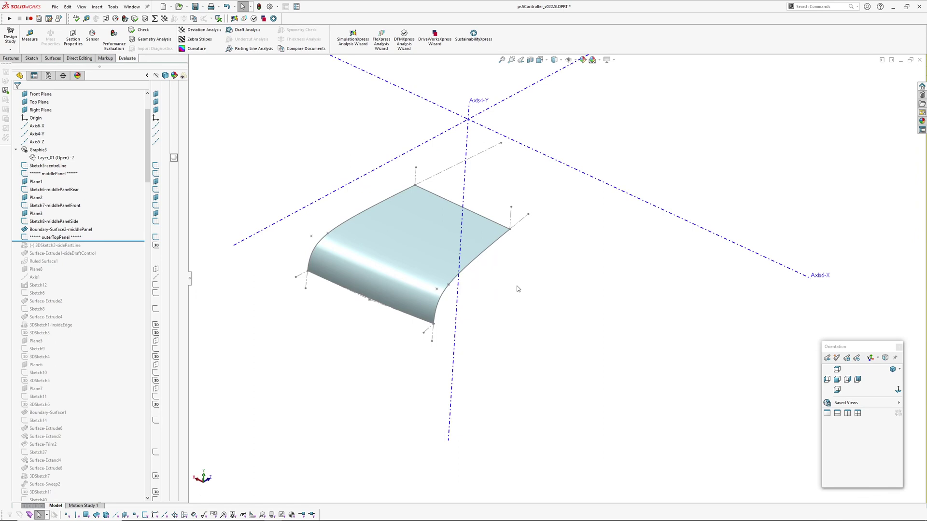
ctrl+middle_drag(397, 237, 399, 269)
scroll(379, 251, up, 1)
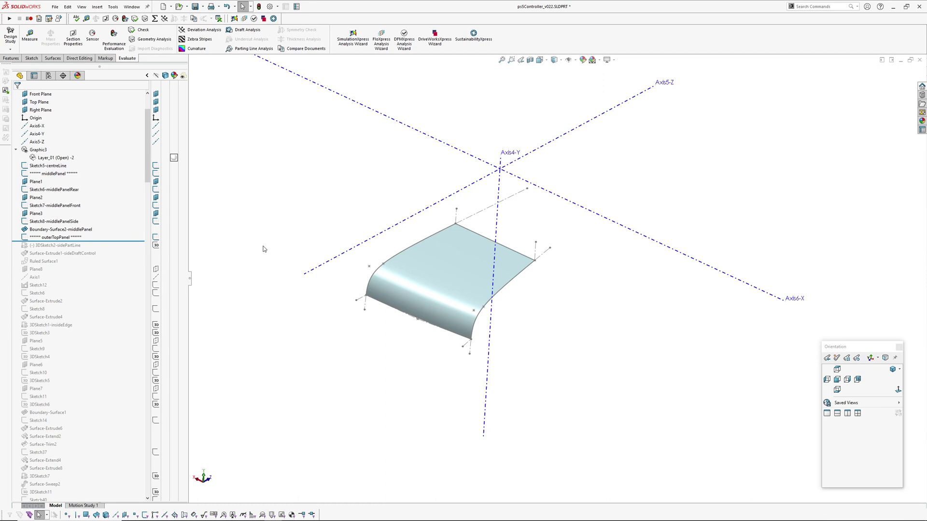
scroll(467, 292, down, 2)
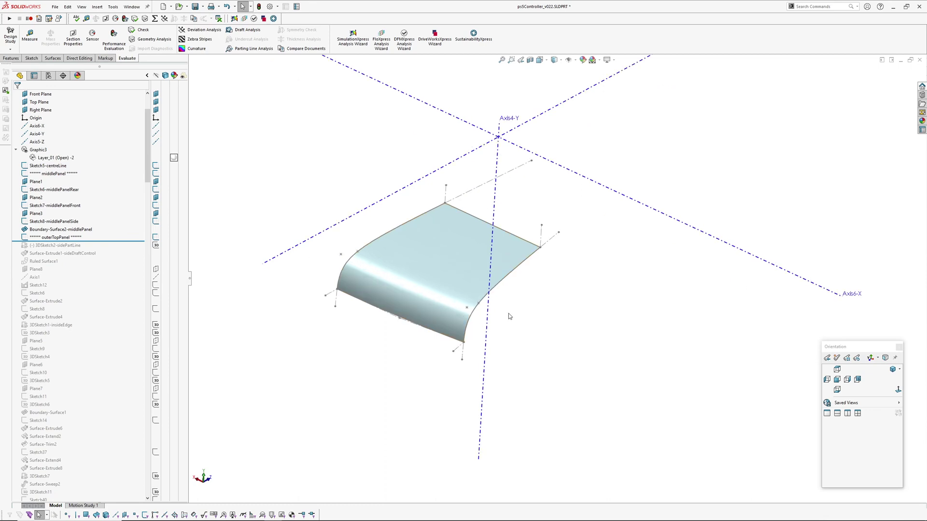
middle_drag(487, 291, 486, 271)
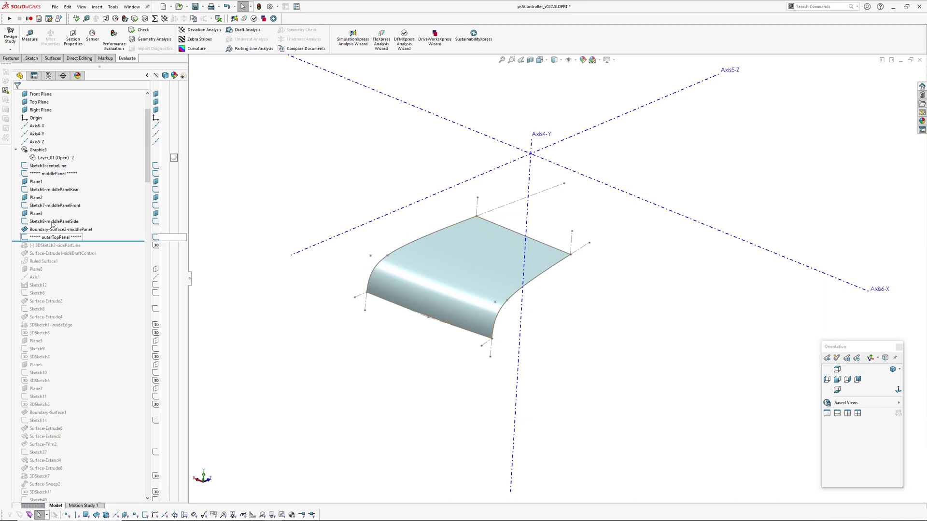
- Roll the history forward to just after 3DSketch1-insideEdge and view the side part line and inside edge curves
middle_drag(458, 313, 335, 349)
ctrl+middle_drag(335, 349, 382, 353)
scroll(112, 220, down, 1)
drag(111, 218, 103, 305)
middle_drag(403, 291, 387, 335)
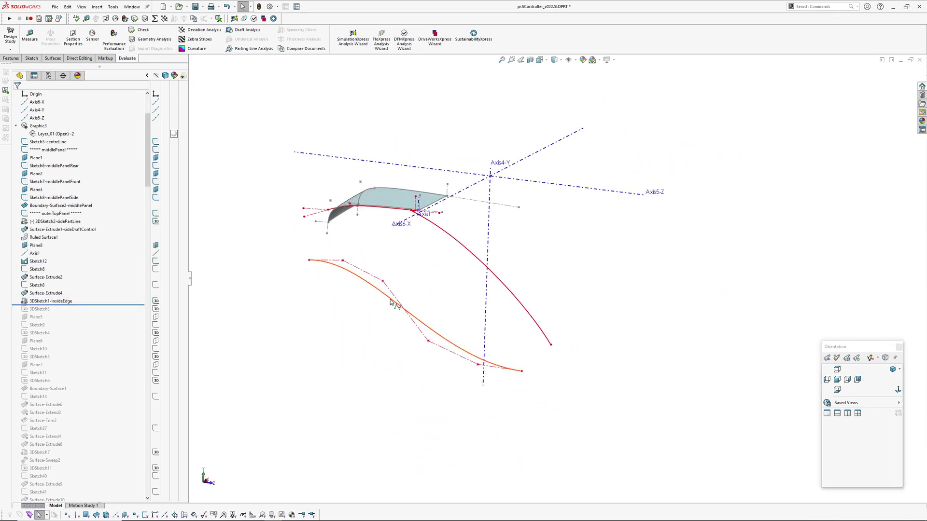
middle_drag(452, 244, 401, 261)
- Roll the history forward to just after Sketch14 and highlight the Boundary-Surface1 grip surface with its defining curves
scroll(115, 286, down, 3)
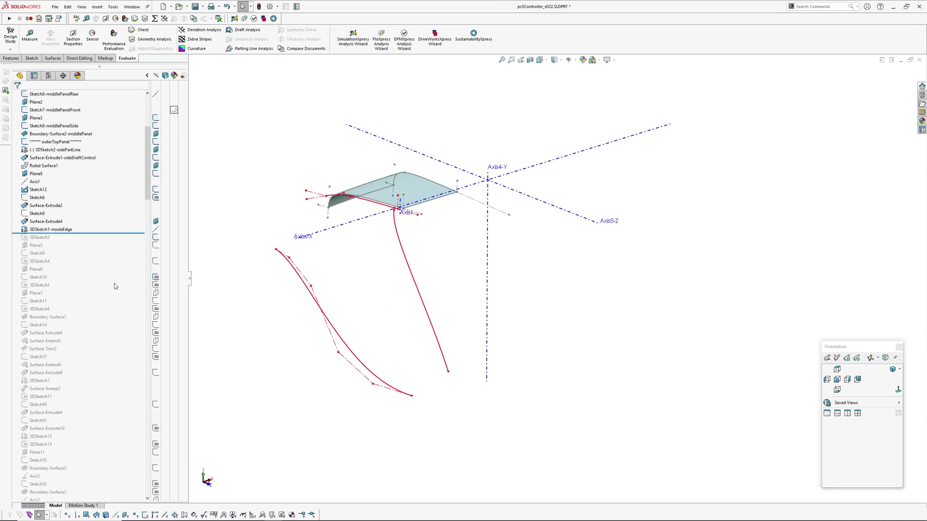
scroll(115, 287, down, 1)
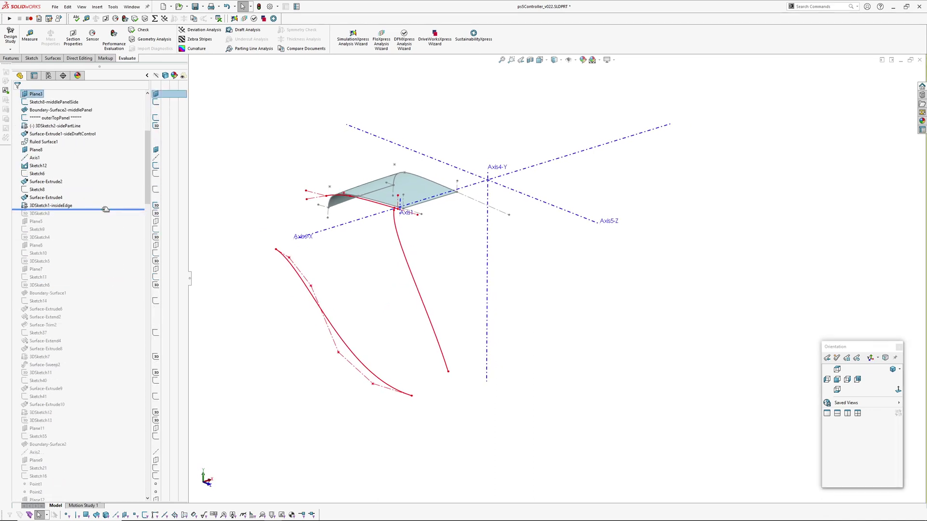
mouse_move(106, 210)
mouse_down()
mouse_move(96, 220)
mouse_move(84, 393)
mouse_move(85, 305)
mouse_up()
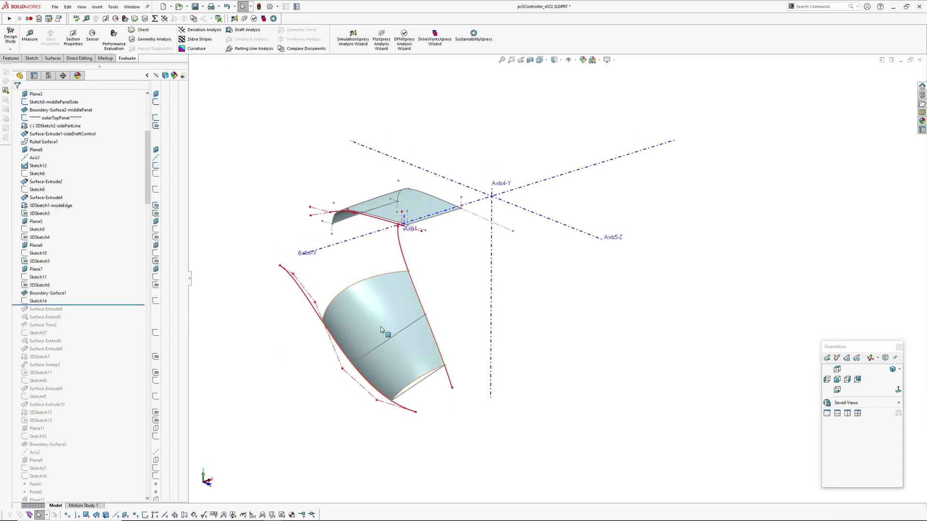
middle_drag(380, 331, 405, 340)
click(452, 317)
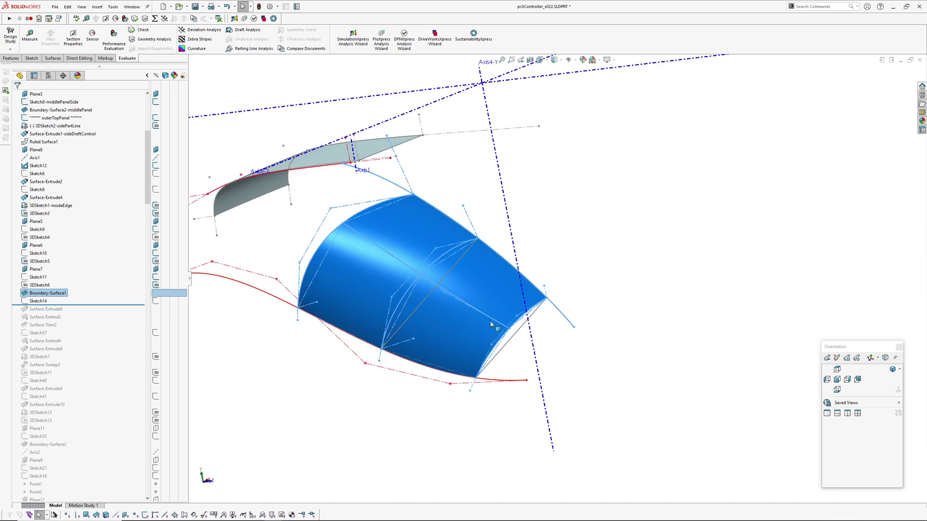
click(281, 388)
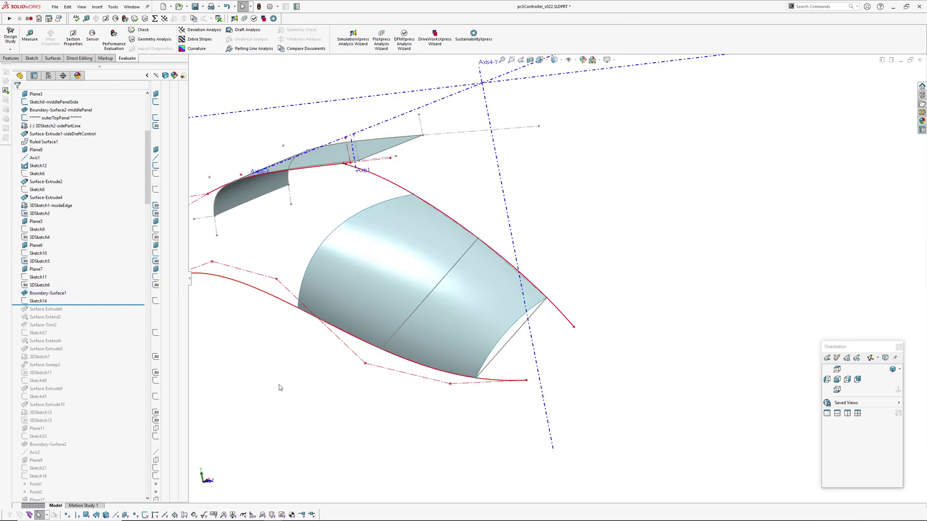
- Roll the history forward to just after Boundary-Surface2 and view the side surface from the front
scroll(111, 285, down, 2)
drag(103, 257, 97, 396)
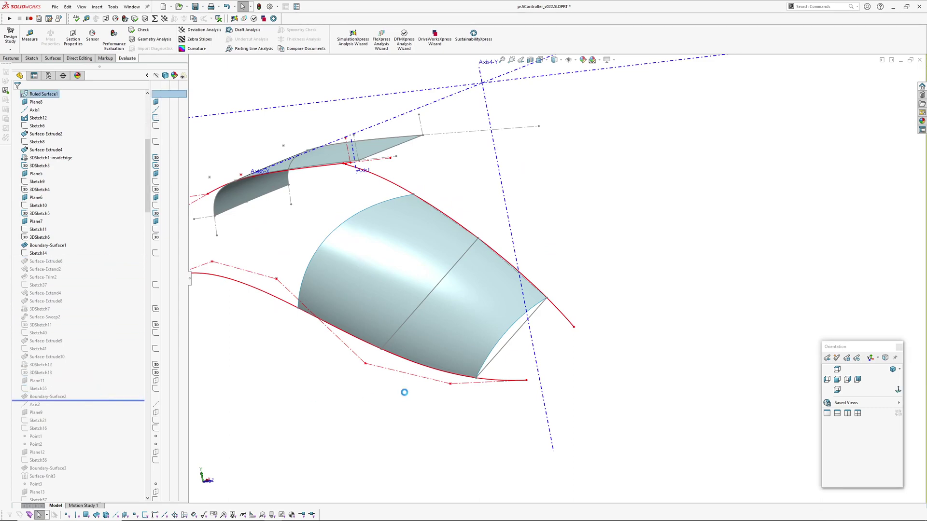
scroll(406, 338, up, 1)
middle_drag(408, 332, 530, 257)
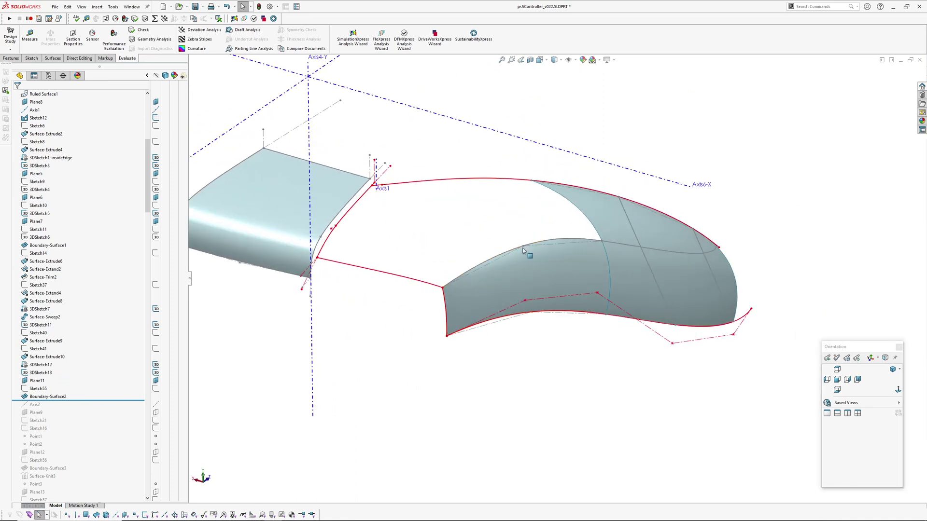
- Roll the history forward past Boundary-Surface3 and Boundary-Surface4 to fill in the outer top panel
scroll(82, 391, down, 3)
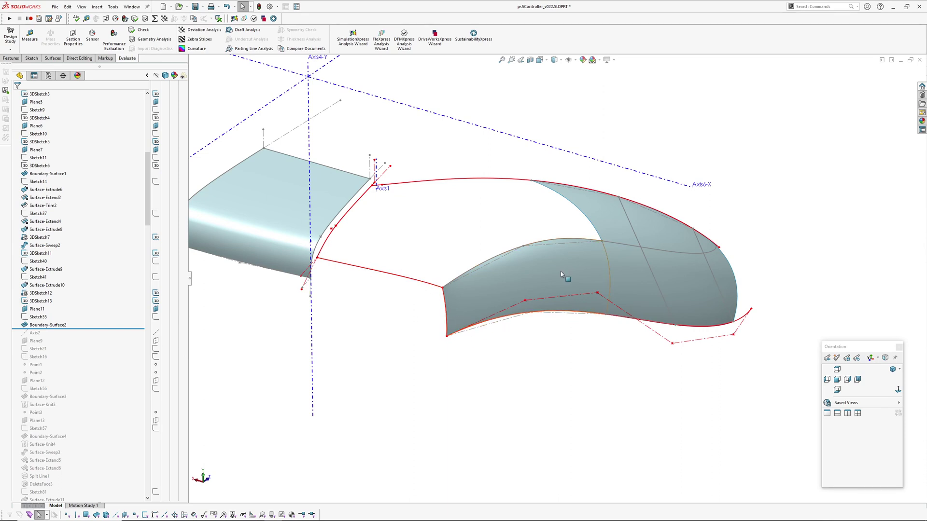
drag(78, 330, 75, 400)
middle_drag(448, 310, 468, 317)
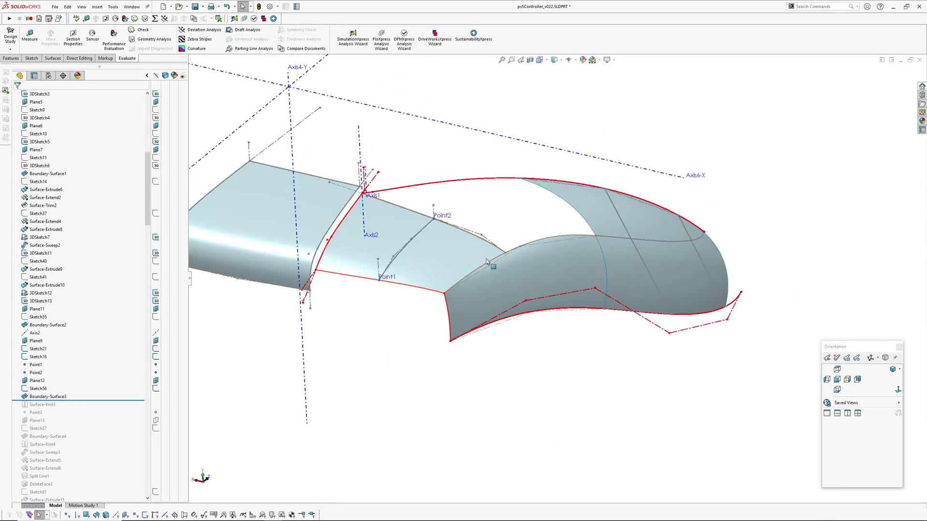
scroll(94, 389, down, 1)
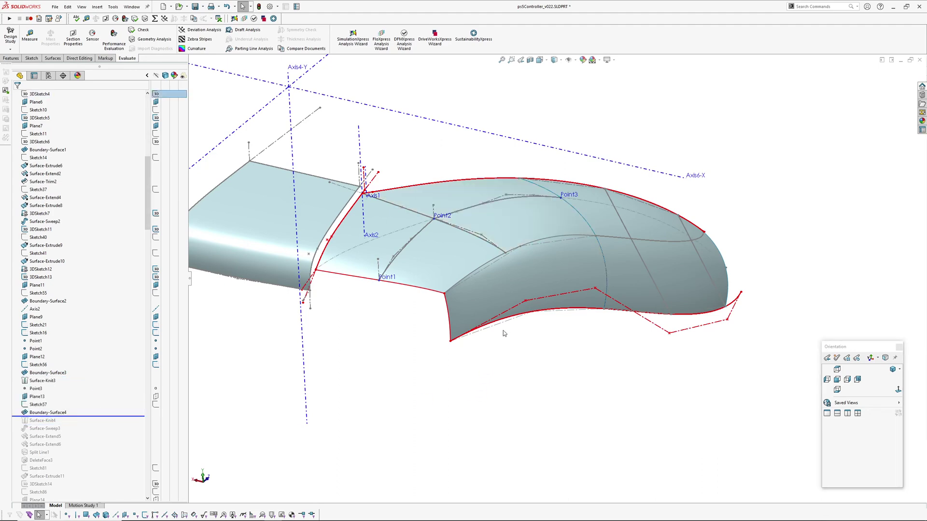
- Hide the sketches, axes and points, and check the outer top panel surfaces with zebra stripes
middle_drag(504, 278, 474, 350)
key(h)
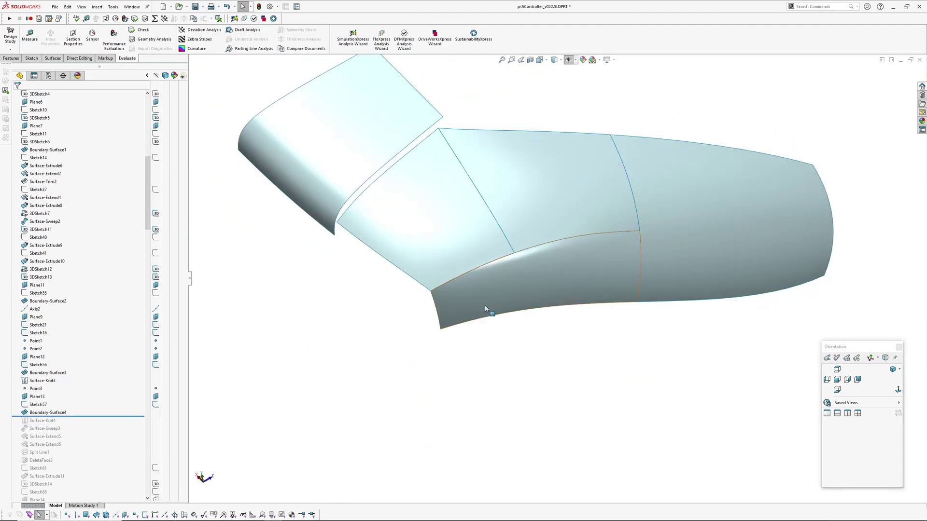
mouse_move(487, 309)
middle_down()
mouse_move(538, 259)
mouse_move(569, 204)
mouse_move(428, 233)
mouse_move(475, 186)
mouse_move(429, 180)
middle_up()
key(z)
key(Return)
middle_click(529, 261)
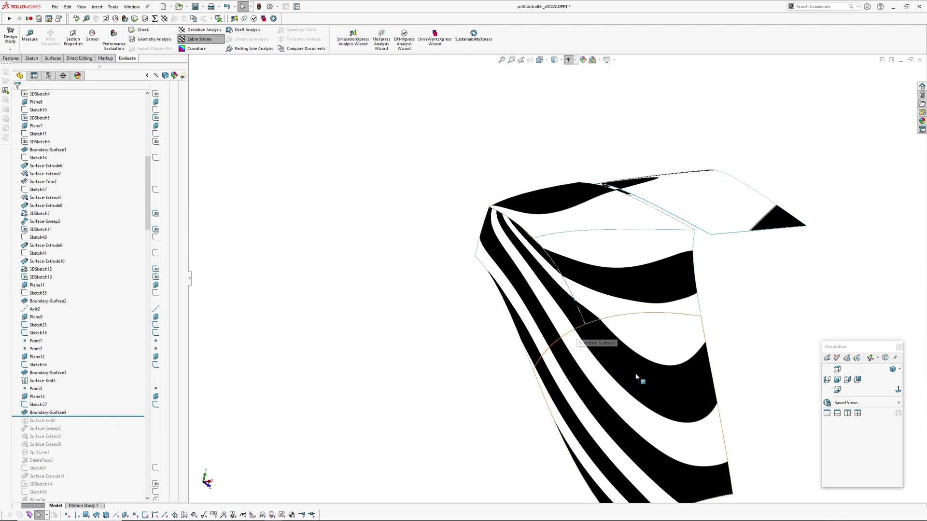
key(z)
middle_click(558, 274)
- Roll the history forward past Surface-Extrude11 to Surface-Knit5 and examine the blended corner surface
middle_drag(558, 274, 562, 320)
scroll(69, 378, down, 2)
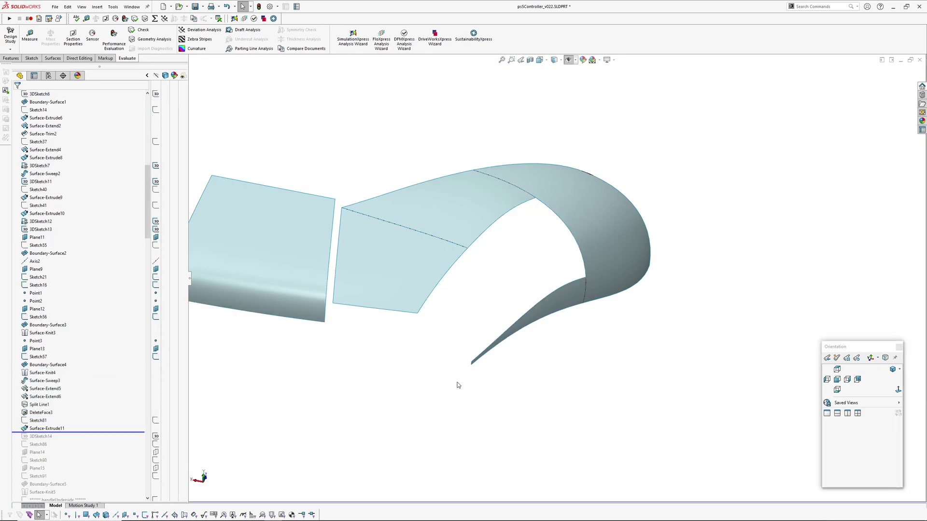
scroll(83, 410, down, 5)
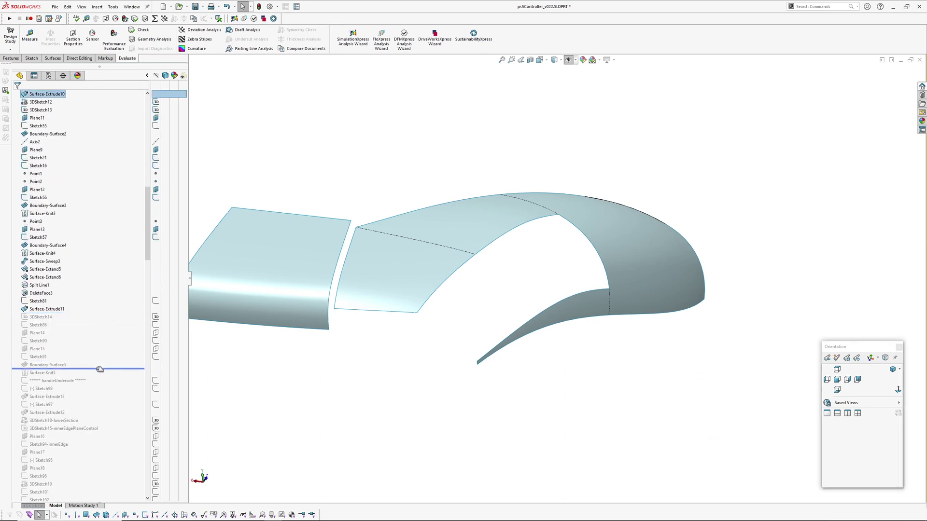
scroll(488, 265, down, 8)
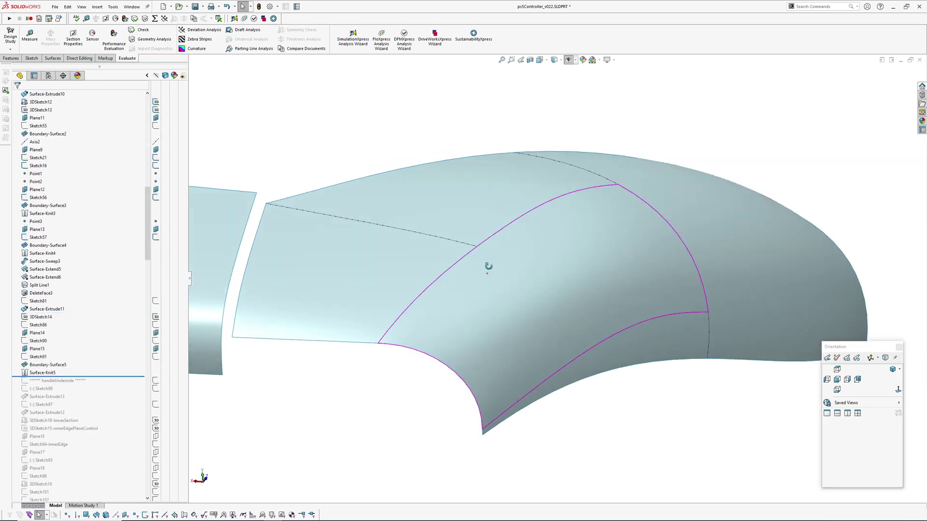
- Show the Graphic3 scan mesh and compare the outer top panel surfaces with it
scroll(124, 256, up, 20)
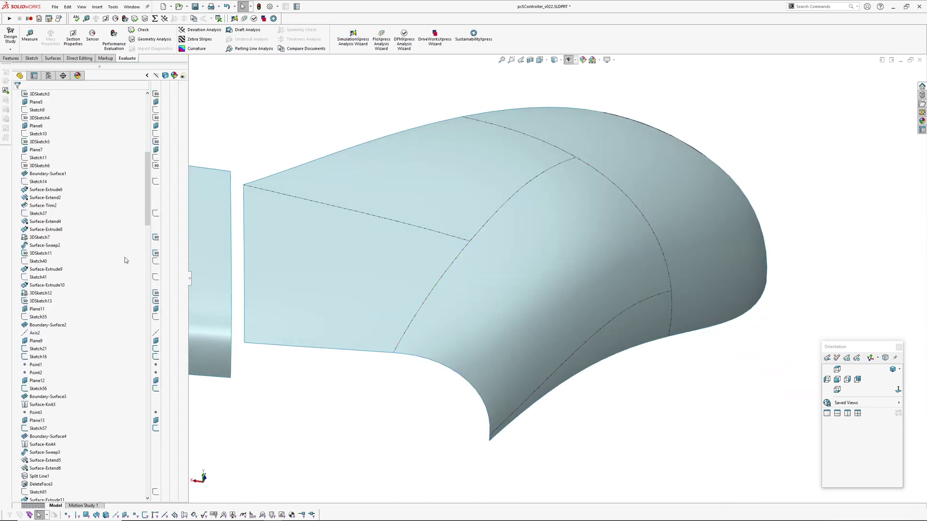
right_click(33, 226)
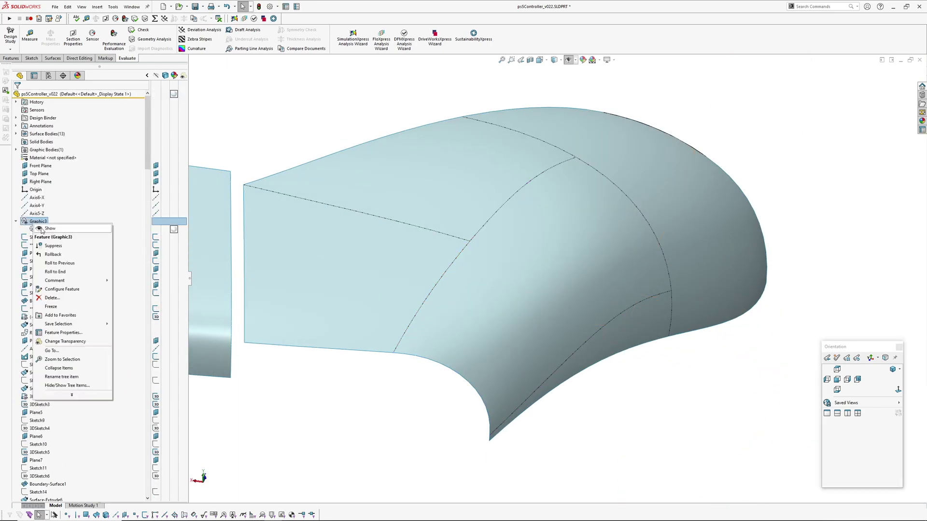
middle_drag(513, 232, 361, 256)
scroll(549, 289, up, 3)
click(672, 442)
scroll(535, 282, down, 2)
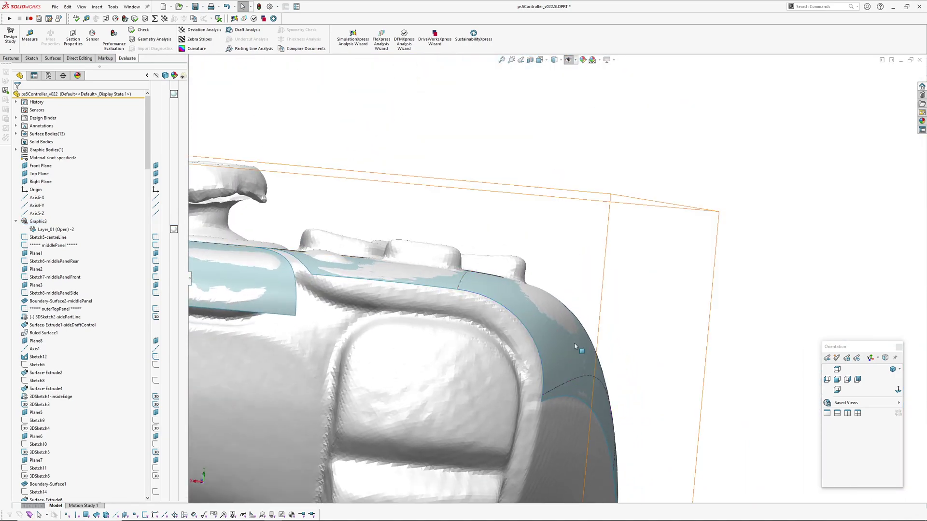
middle_drag(535, 297, 523, 369)
ctrl+middle_drag(530, 169, 499, 240)
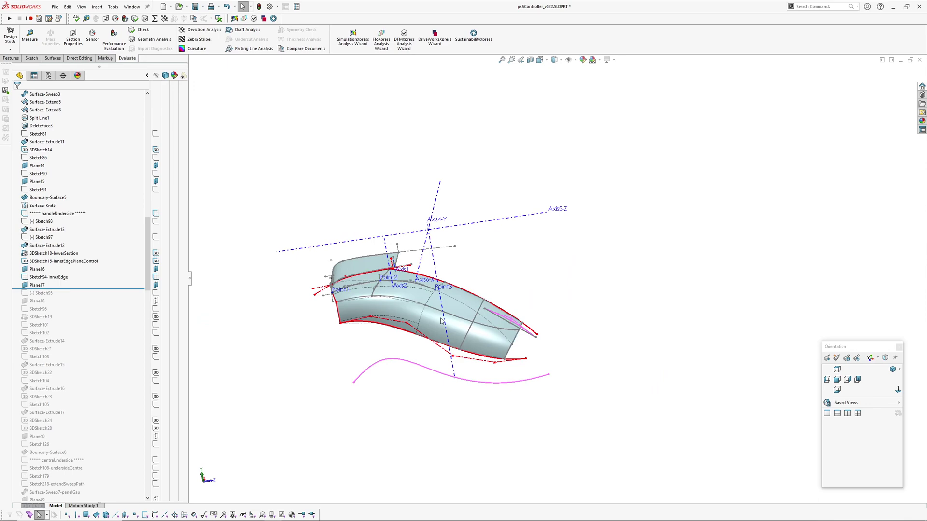
- With the history rolled to Plane17, examine the handle underside curves alone and against the Graphic3 scan mesh
middle_drag(440, 320, 389, 310)
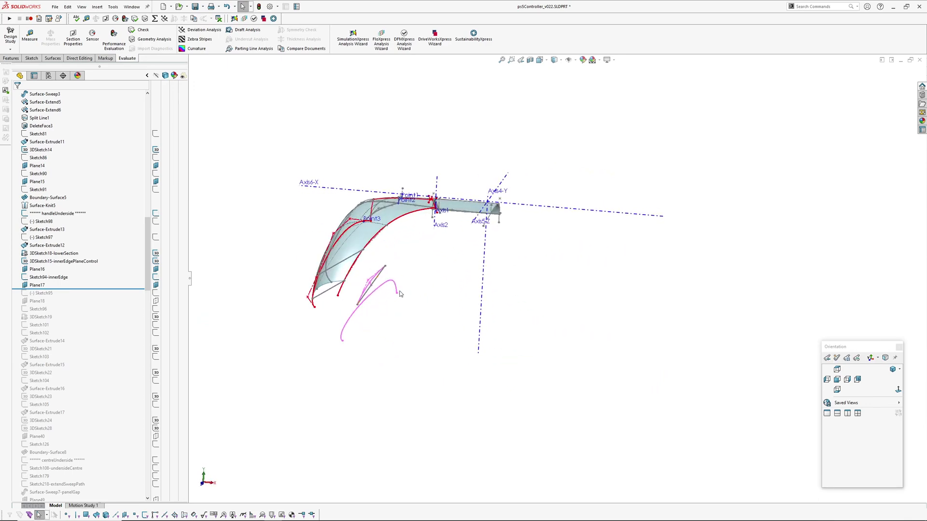
scroll(400, 293, down, 5)
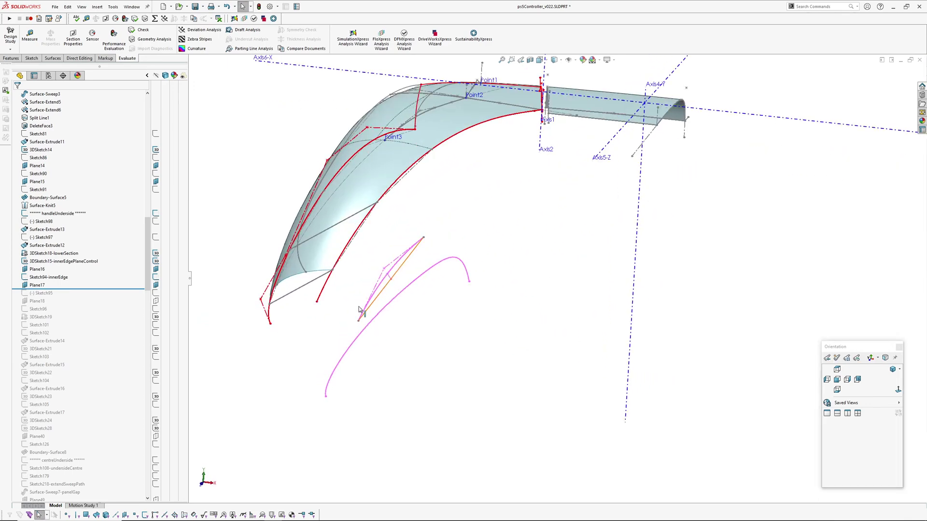
scroll(114, 205, up, 15)
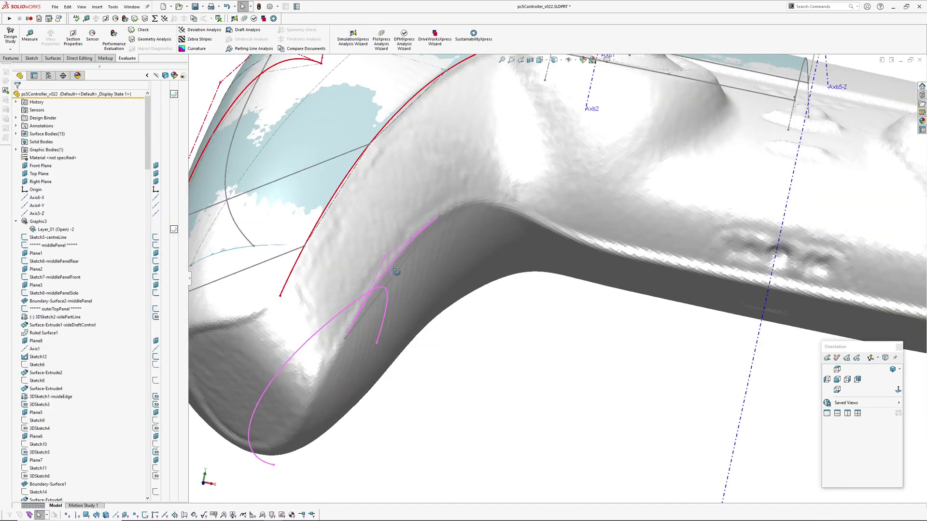
middle_drag(392, 265, 409, 245)
scroll(410, 276, up, 2)
scroll(410, 277, down, 2)
mouse_move(410, 277)
middle_down()
mouse_move(396, 262)
mouse_move(403, 200)
mouse_move(424, 213)
mouse_move(428, 201)
mouse_move(358, 241)
mouse_move(432, 240)
mouse_move(381, 285)
mouse_move(414, 221)
mouse_move(418, 274)
mouse_move(422, 222)
mouse_move(424, 254)
mouse_move(434, 244)
mouse_move(429, 236)
mouse_move(420, 328)
mouse_move(429, 293)
mouse_move(464, 258)
mouse_move(490, 323)
mouse_move(518, 338)
middle_up()
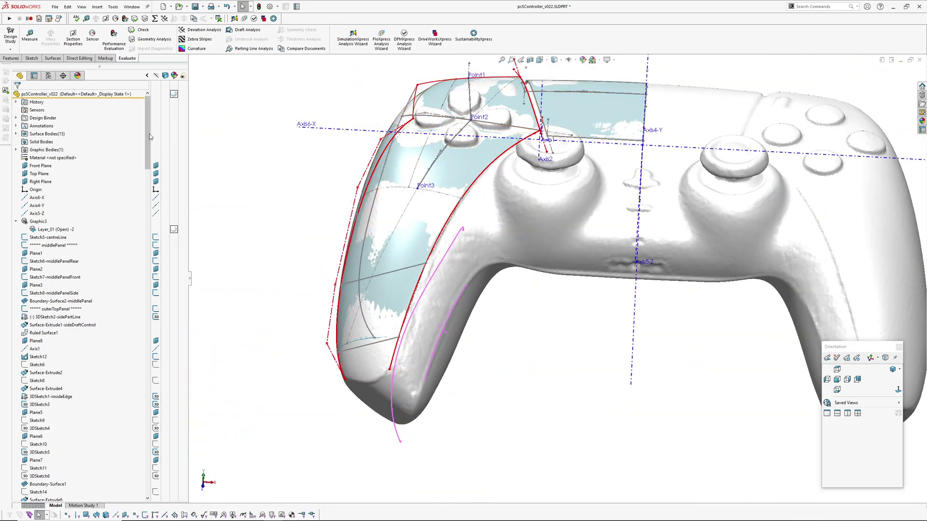
- Roll the history forward through Surface-Extrude17 to Boundary-Surface8 and highlight the handle underside surface over the scan mesh
drag(150, 134, 149, 268)
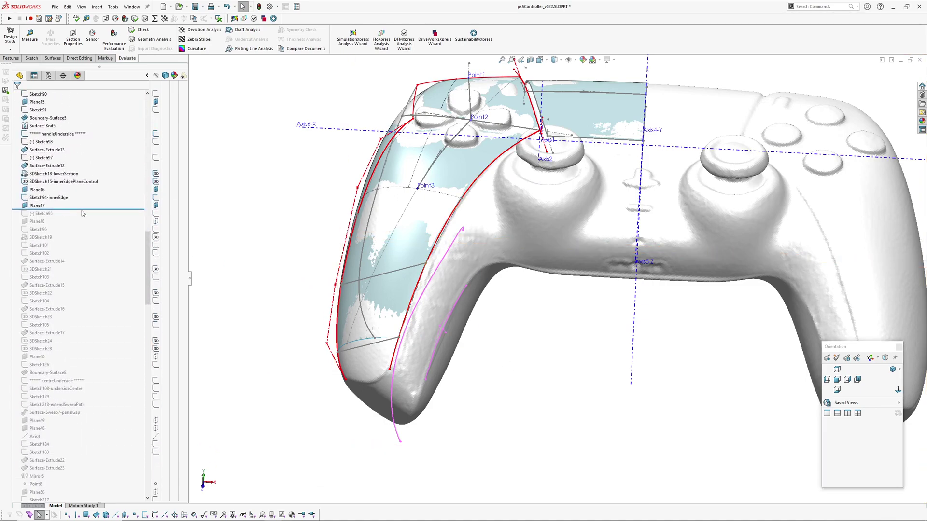
drag(83, 210, 82, 337)
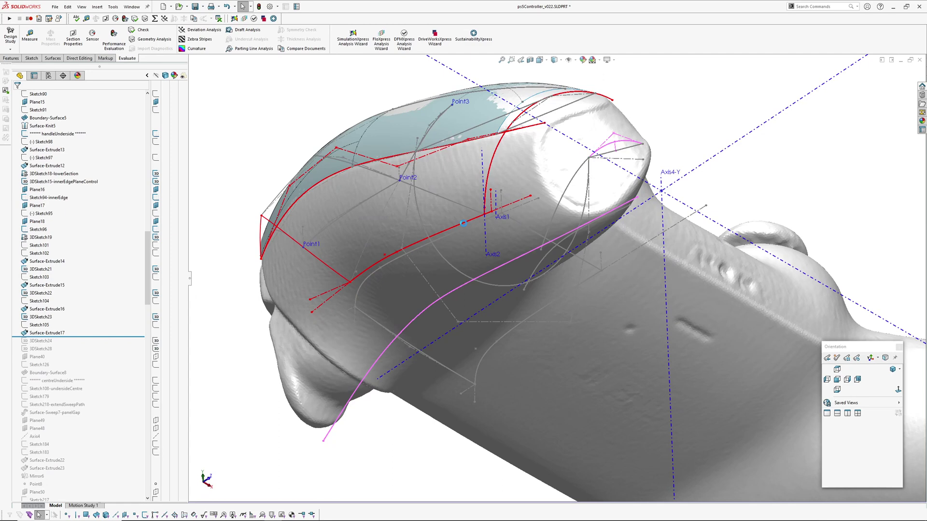
scroll(77, 318, down, 3)
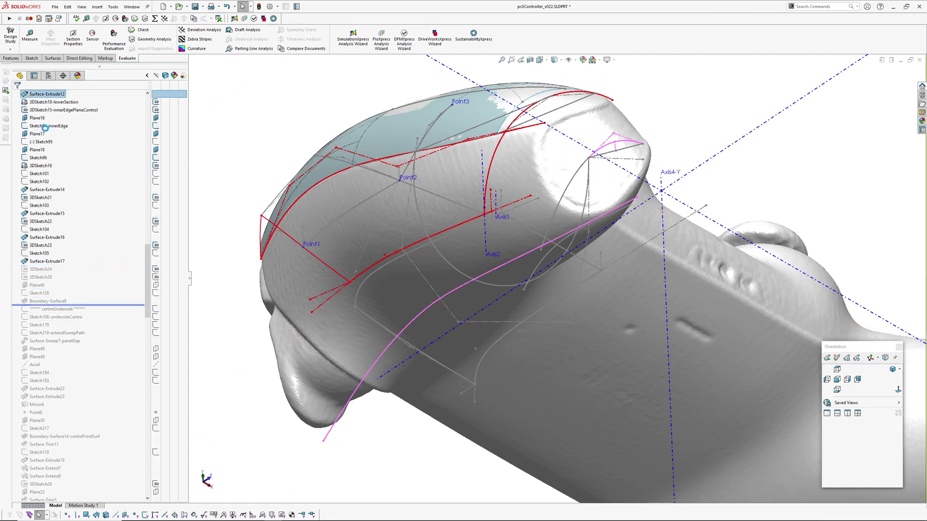
click(56, 301)
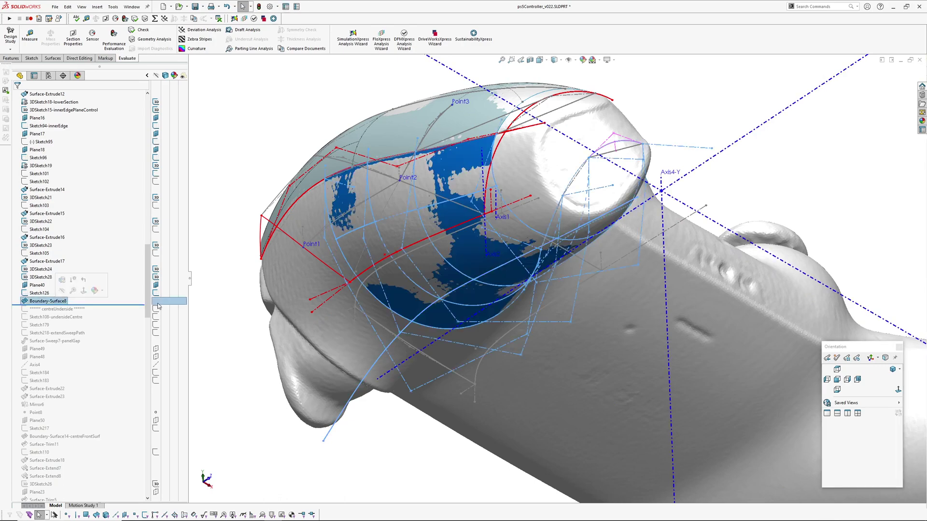
- Hide the sketches, axes and points, and compare the handle underside surface with the scan mesh from several sides
key(h)
middle_drag(466, 238, 404, 205)
middle_drag(612, 245, 609, 210)
middle_drag(551, 271, 526, 248)
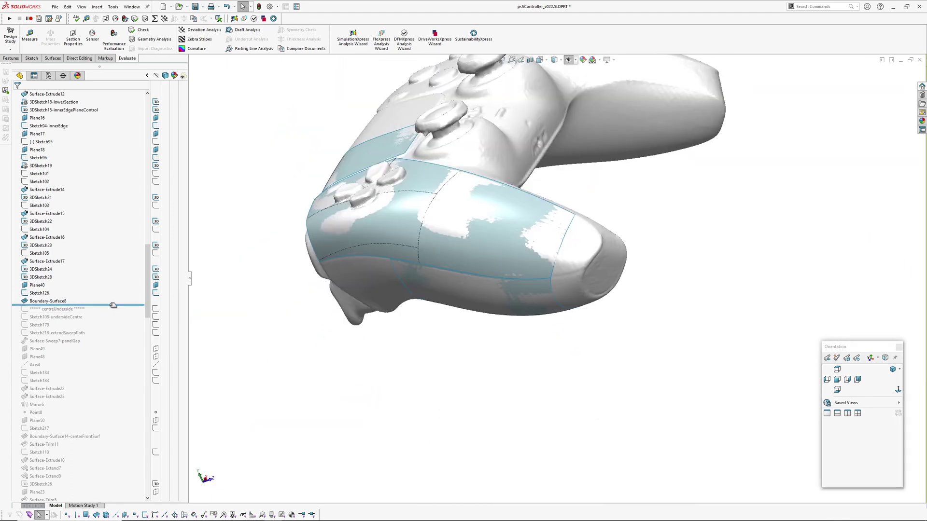
- Roll the history forward to Boundary-Surface14-centreFrontSurf and compare the centre front surface with the scan mesh
drag(105, 396, 105, 440)
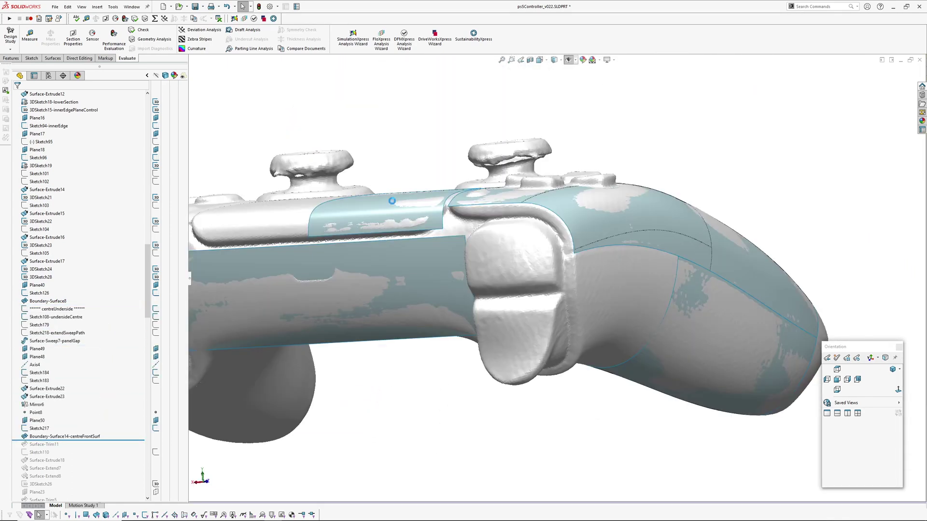
middle_drag(391, 201, 430, 252)
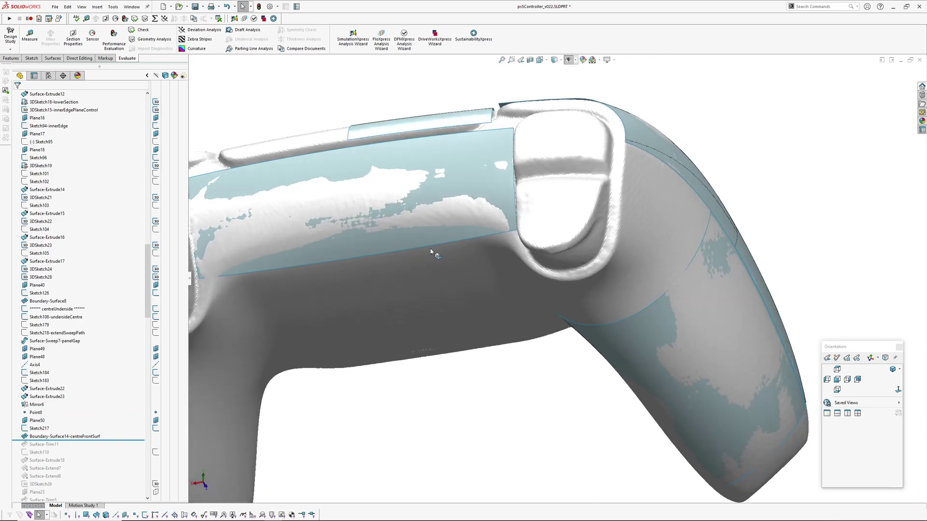
click(415, 146)
ctrl+middle_drag(414, 146, 382, 354)
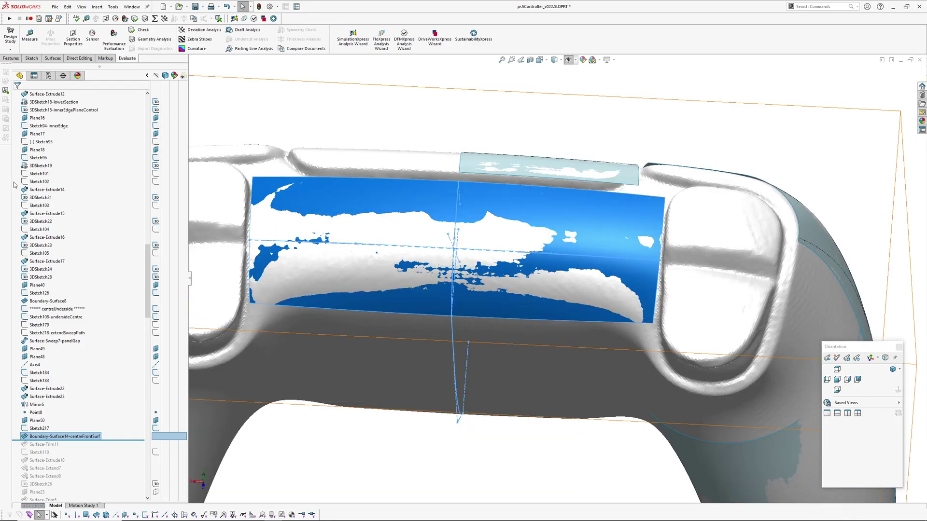
- Hide the Graphic3 scan mesh and examine the centre front surface from the front and below
scroll(77, 221, up, 15)
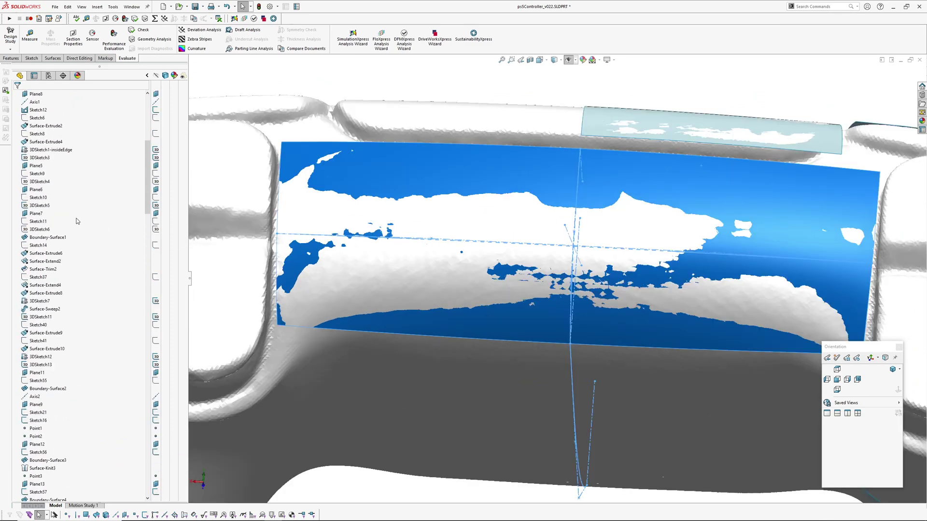
scroll(77, 221, up, 10)
right_click(32, 223)
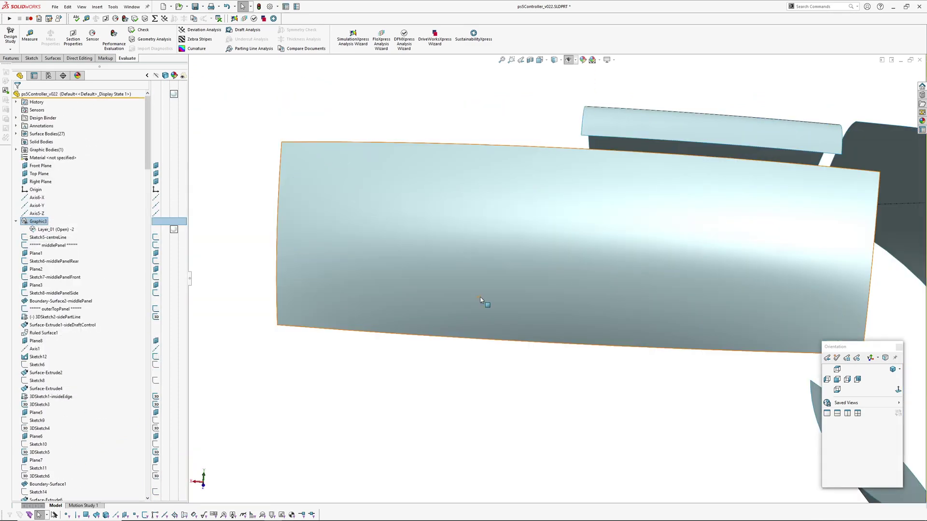
middle_drag(482, 304, 546, 126)
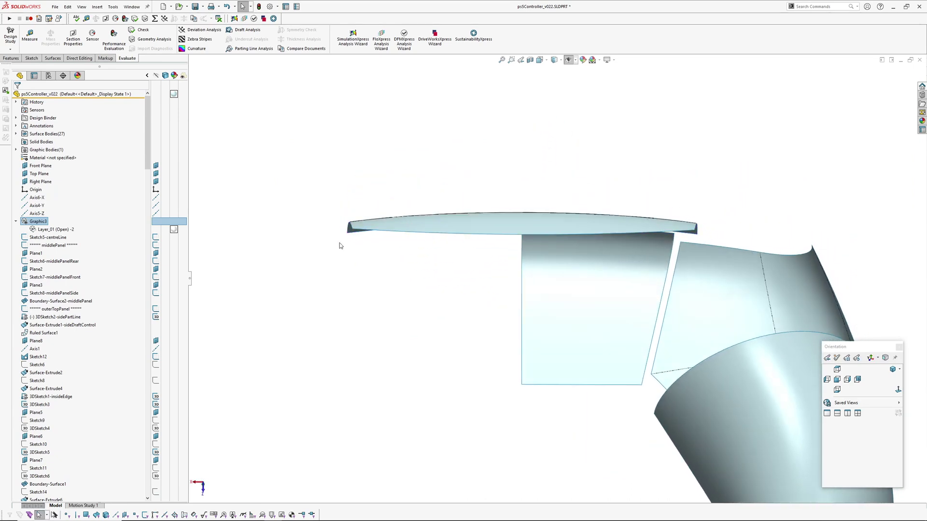
middle_drag(568, 250, 623, 334)
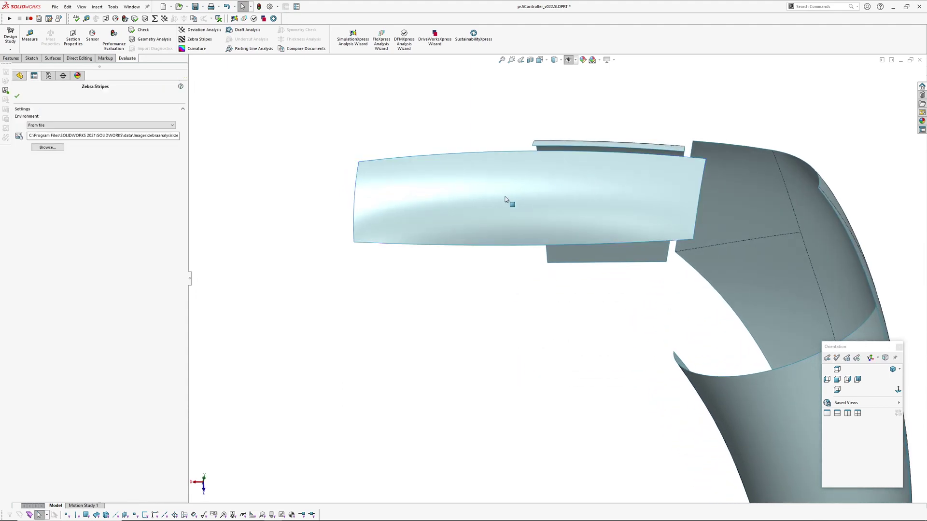
- Check the centre front surface with zebra stripes from several angles
scroll(534, 192, down, 2)
key(Return)
middle_drag(535, 192, 477, 257)
mouse_move(497, 208)
middle_down()
mouse_move(465, 150)
mouse_move(530, 129)
middle_up()
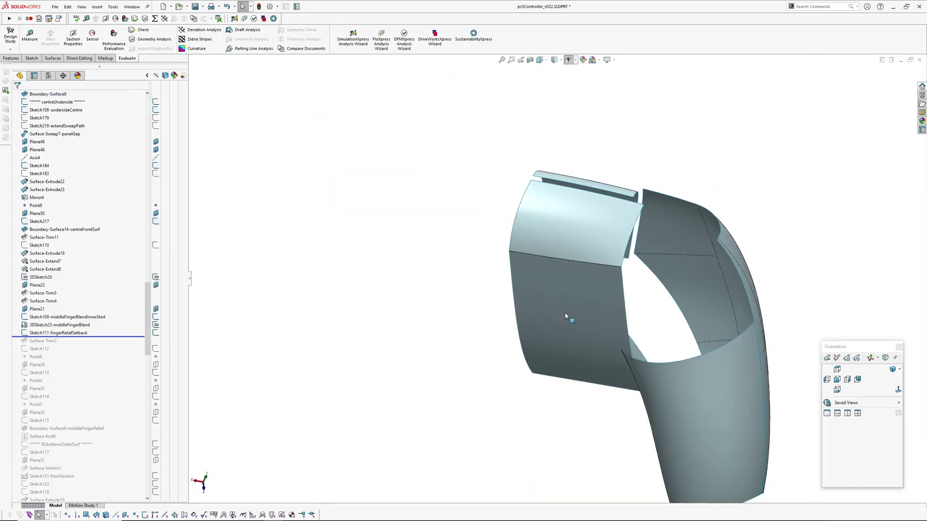
- With the history rolled to Sketch111-fingerReliefSetback, show the sketches and examine the curves between the handle and the centre underside
mouse_move(565, 316)
middle_down()
mouse_move(447, 262)
mouse_move(502, 215)
mouse_move(491, 261)
mouse_move(474, 232)
mouse_move(513, 295)
mouse_move(472, 256)
mouse_move(447, 252)
mouse_move(414, 153)
mouse_move(480, 362)
mouse_move(627, 304)
mouse_move(595, 303)
middle_up()
key(h)
scroll(483, 320, down, 2)
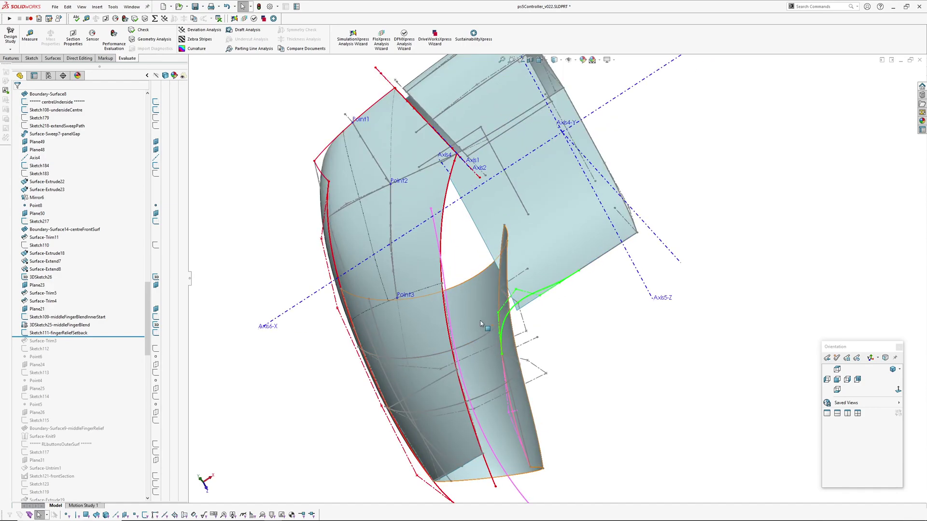
mouse_move(480, 321)
middle_down()
mouse_move(546, 297)
mouse_move(486, 245)
mouse_move(521, 289)
mouse_move(475, 215)
mouse_move(445, 119)
mouse_move(430, 252)
middle_up()
scroll(497, 286, down, 3)
scroll(490, 263, up, 5)
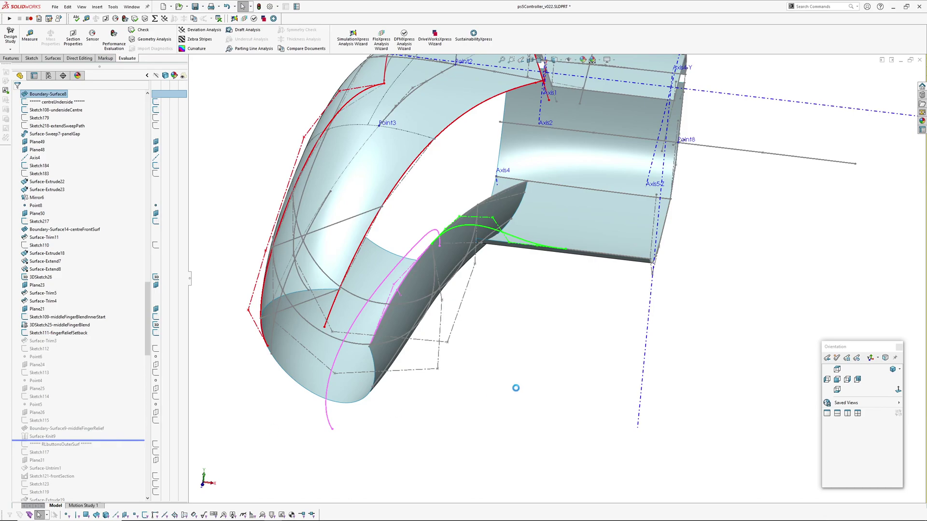
- With the history rolled to Surface-Knit9, highlight the middle finger relief surface and examine it together with its guide curves
middle_drag(511, 388, 503, 228)
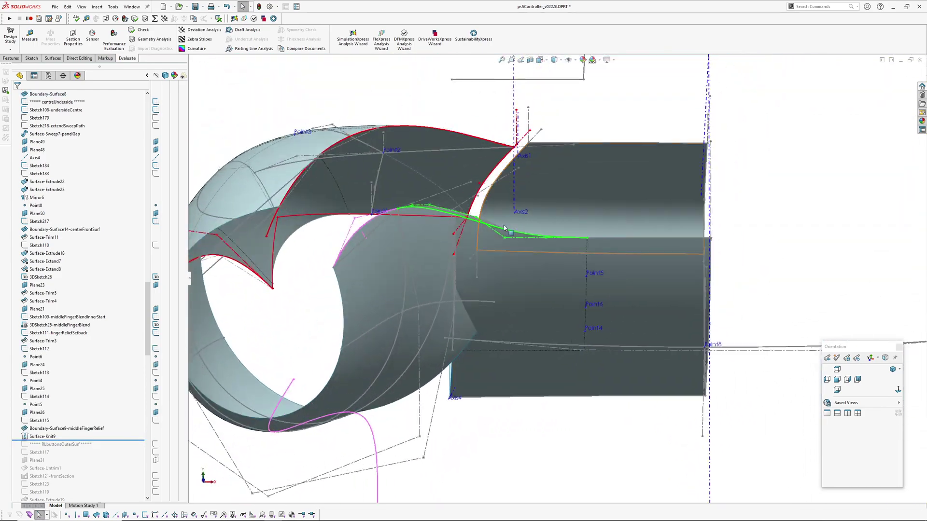
click(517, 279)
middle_drag(517, 279, 620, 354)
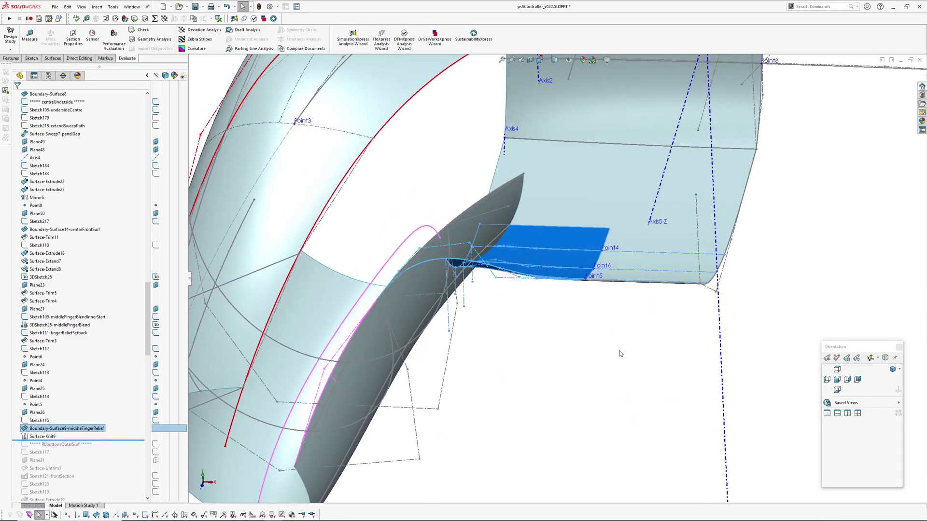
middle_drag(474, 284, 488, 219)
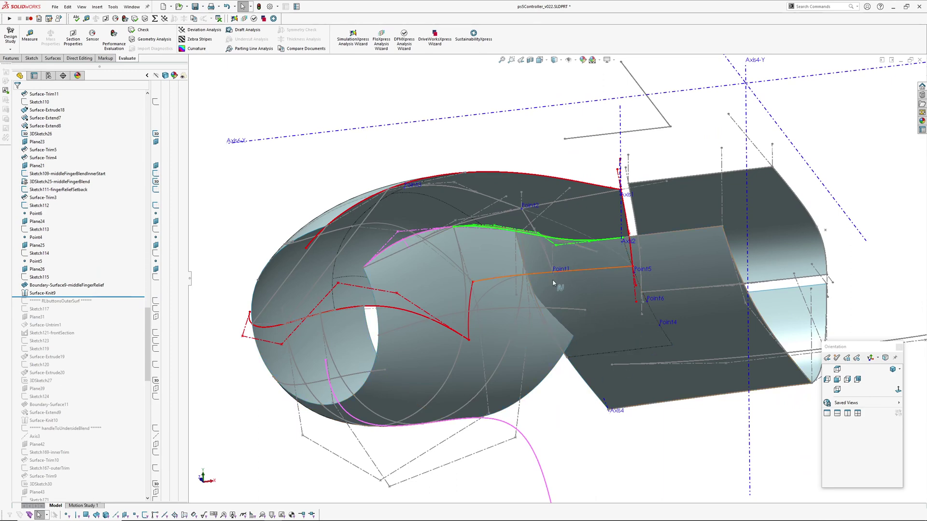
middle_drag(554, 283, 662, 352)
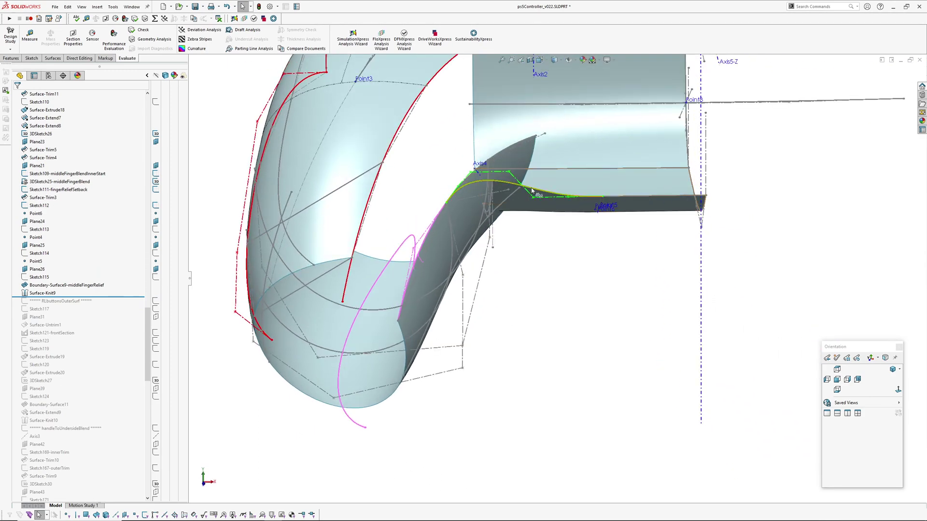
middle_drag(595, 285, 563, 214)
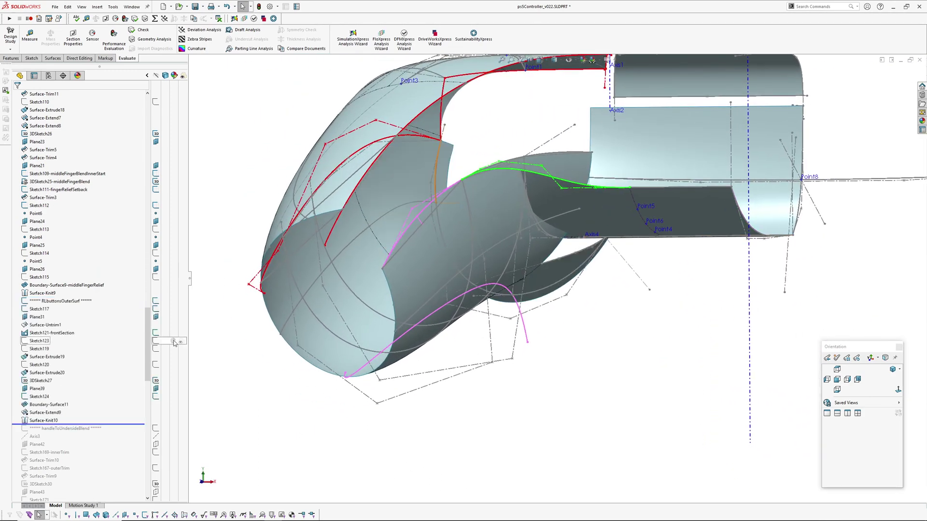
- With the history rolled to Surface-Knit10, hide the sketches and examine the Boundary-Surface11 patch at the front of the handle
key(h)
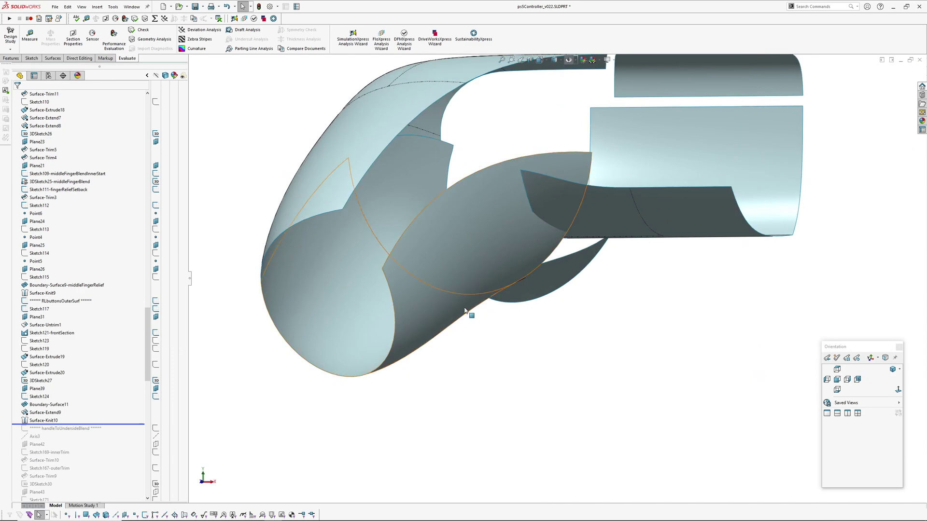
mouse_move(467, 312)
middle_down()
mouse_move(419, 239)
mouse_move(333, 229)
mouse_move(221, 344)
mouse_move(238, 277)
mouse_move(337, 314)
mouse_move(279, 331)
mouse_move(323, 301)
middle_up()
click(376, 263)
scroll(376, 262, down, 4)
middle_drag(376, 262, 378, 332)
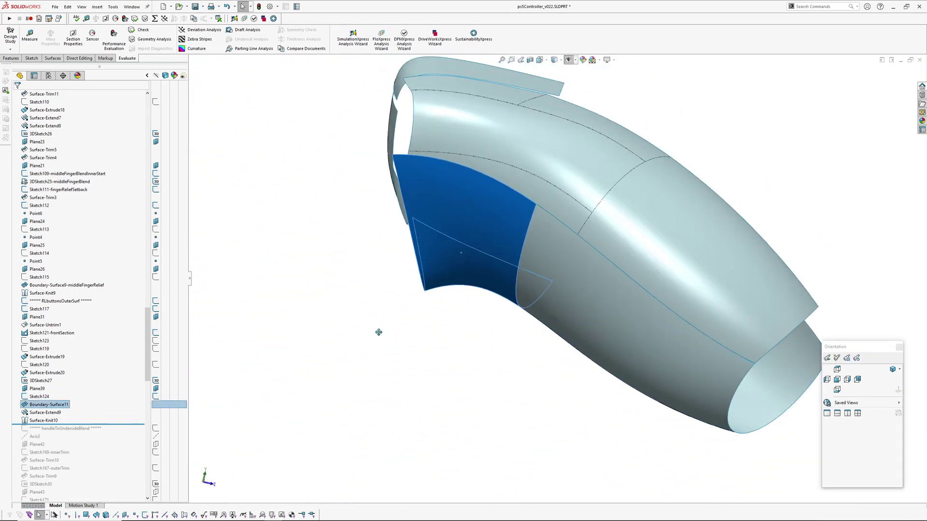
click(419, 372)
middle_drag(399, 244, 402, 221)
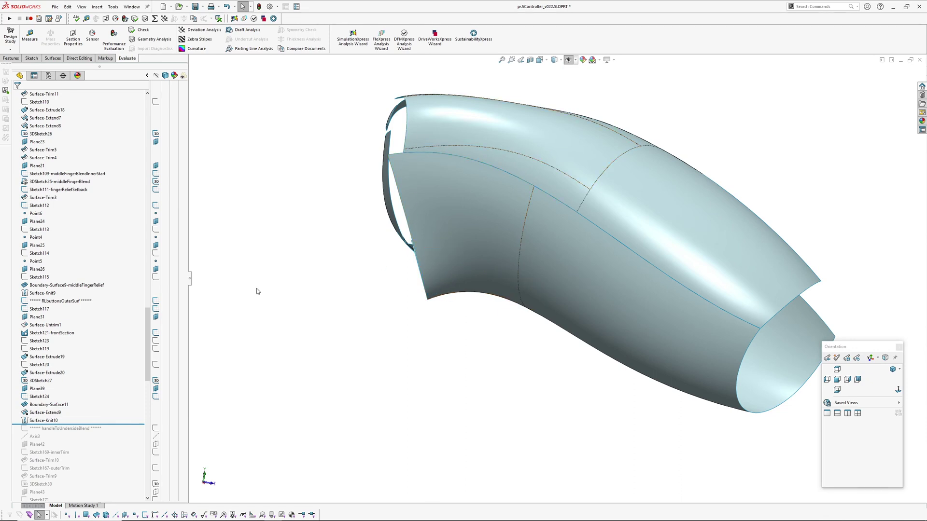
- Roll the history forward to Surface-Knit16 and examine the handle-to-underside blend, highlighting the adjoining middle finger relief surface
scroll(127, 407, down, 5)
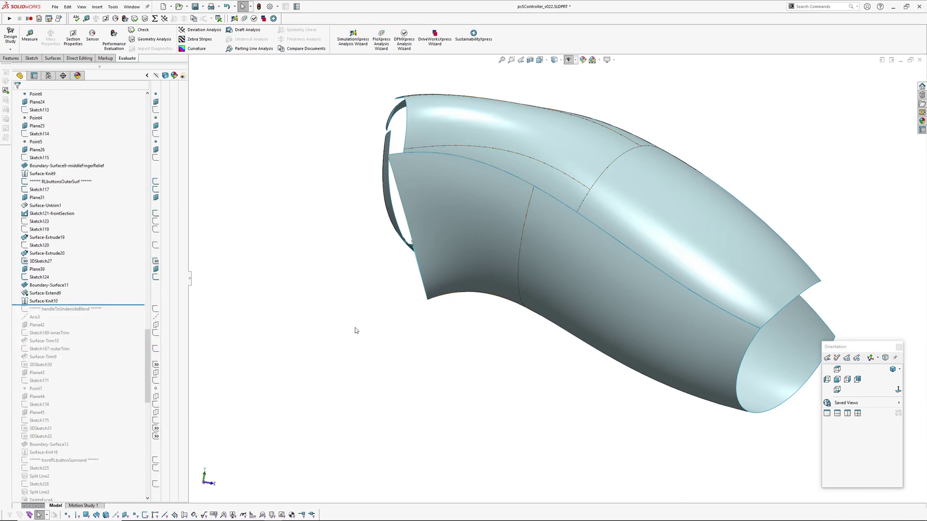
middle_drag(355, 328, 471, 268)
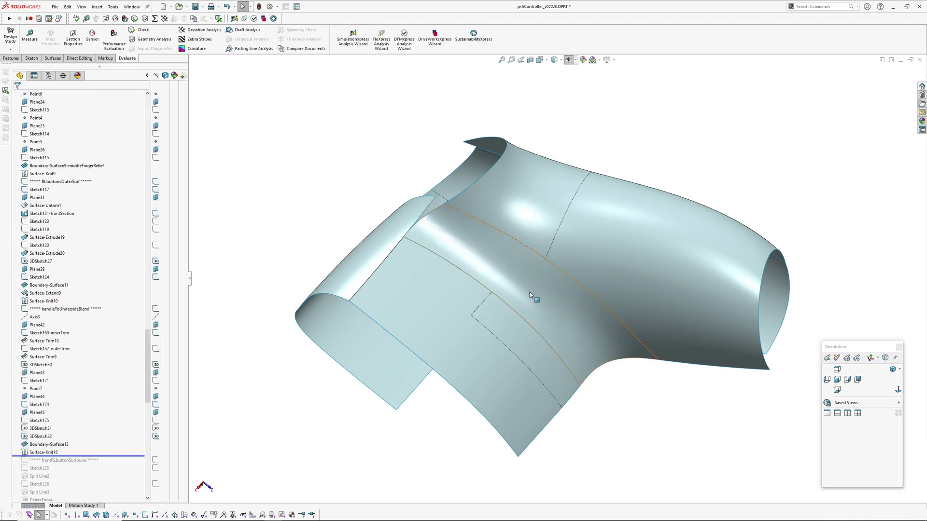
middle_drag(530, 287, 461, 306)
middle_drag(513, 191, 662, 189)
scroll(543, 232, down, 3)
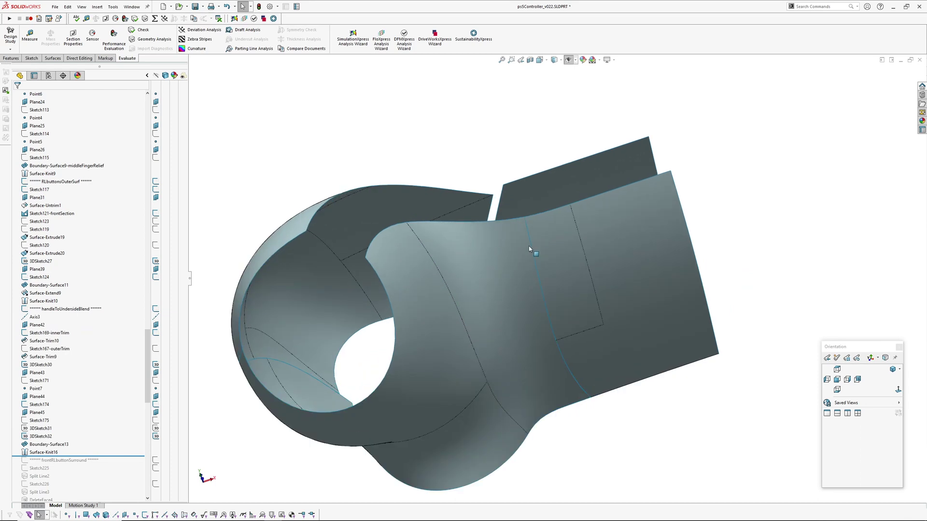
click(550, 247)
middle_drag(575, 267, 575, 217)
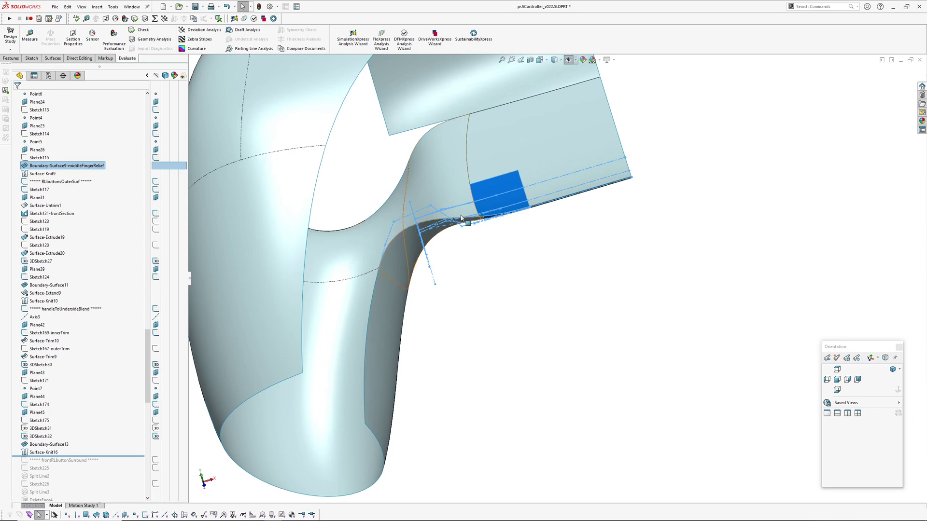
middle_drag(518, 209, 354, 277)
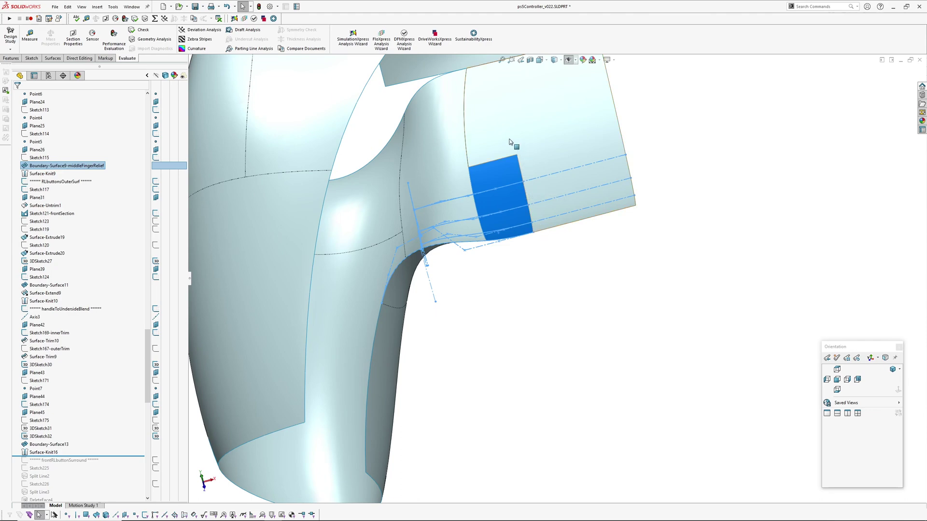
- Clear the selection and check the handle-to-underside blend with the curvature display
click(495, 292)
middle_drag(495, 292, 474, 224)
key(c)
middle_drag(496, 263, 498, 178)
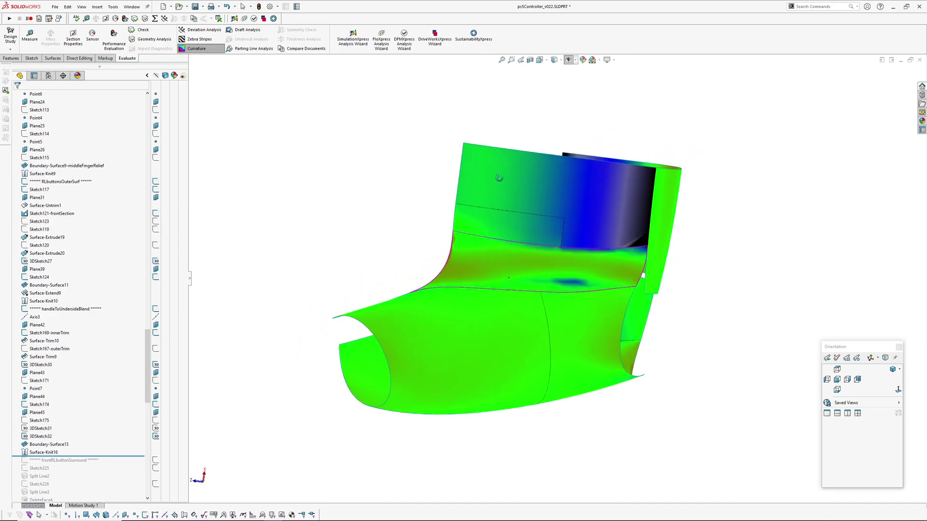
- Check the handle-to-underside blend and its boundary edges with zebra stripes, and turn the stripes off
key(z)
key(Return)
middle_drag(555, 303, 561, 215)
scroll(562, 250, down, 5)
middle_drag(562, 250, 564, 295)
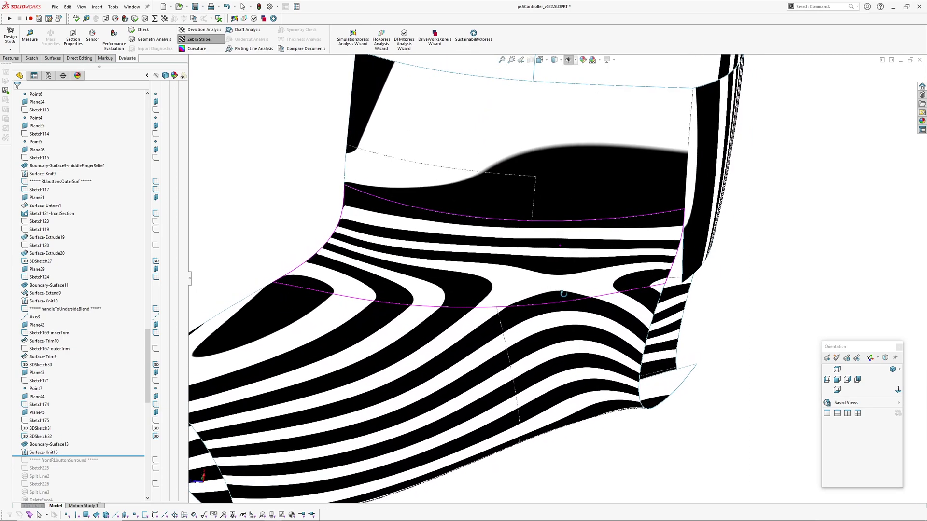
scroll(564, 295, up, 2)
click(308, 220)
mouse_move(282, 201)
middle_down()
mouse_move(275, 186)
mouse_move(287, 190)
middle_up()
key(z)
- Roll the history forward to Surface-Extend15 and examine the front RL button surround on the handle
middle_drag(303, 227, 369, 269)
scroll(97, 356, down, 8)
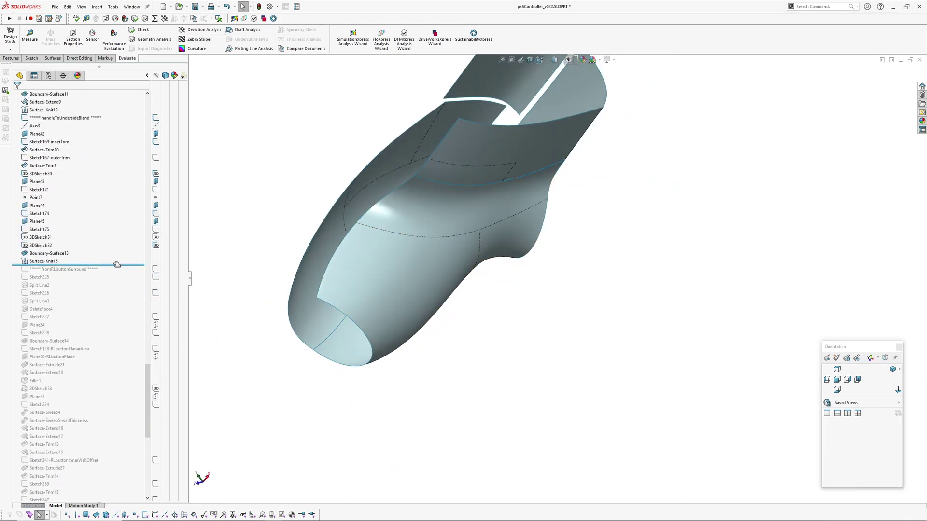
click(117, 265)
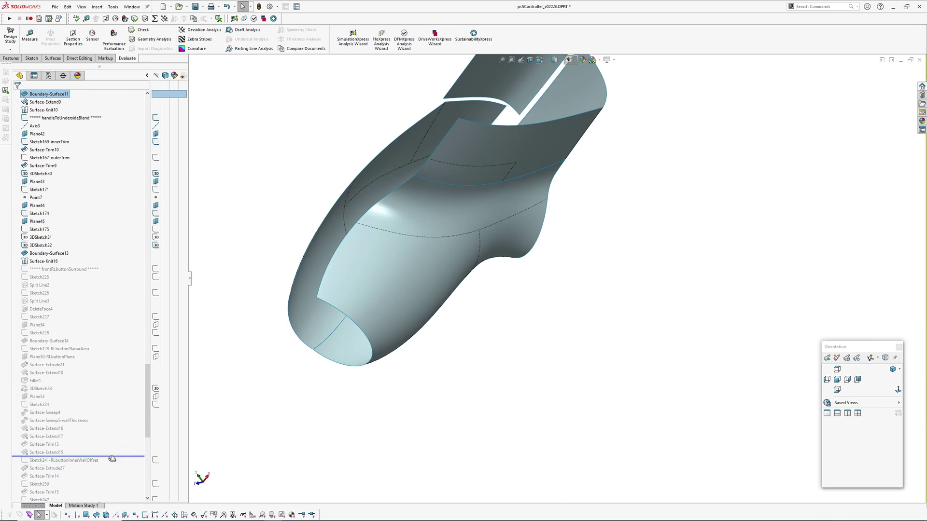
middle_drag(475, 181, 357, 259)
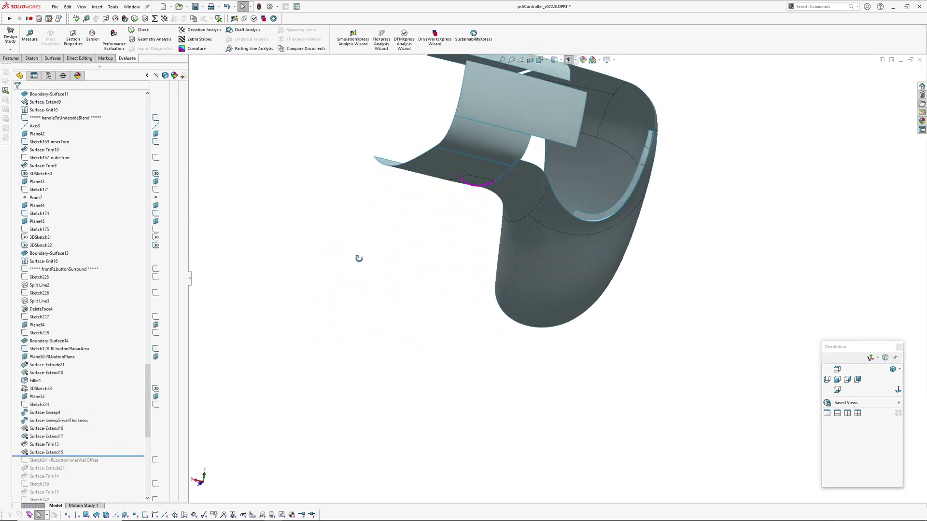
ctrl+middle_drag(552, 191, 439, 155)
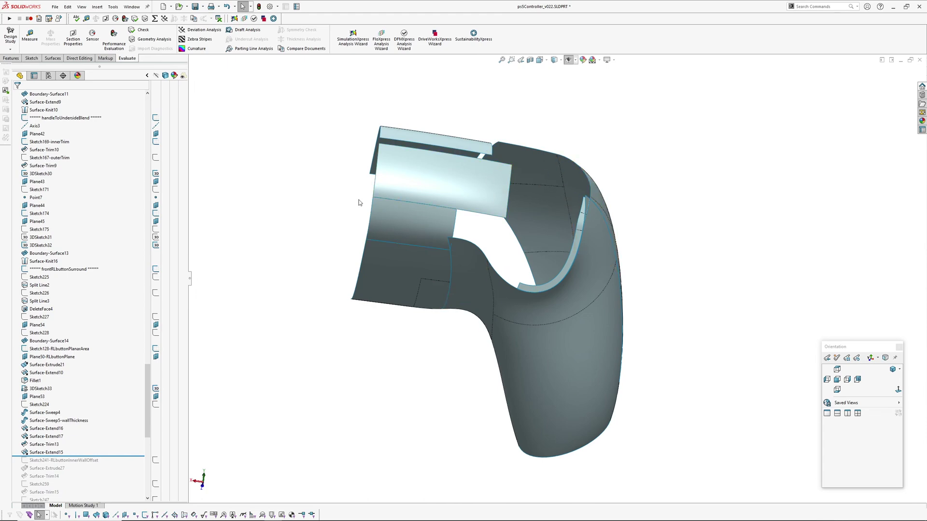
scroll(124, 366, down, 5)
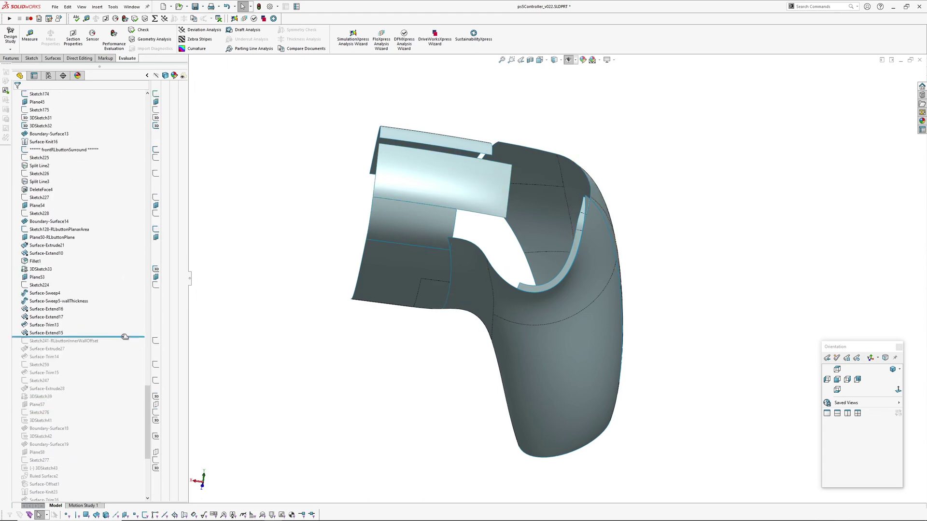
- Roll the history forward to 3DSketch39, highlight Surface-Sweep4 and examine the swept RL button surround rim from several sides
drag(125, 336, 124, 401)
scroll(549, 263, down, 5)
click(550, 263)
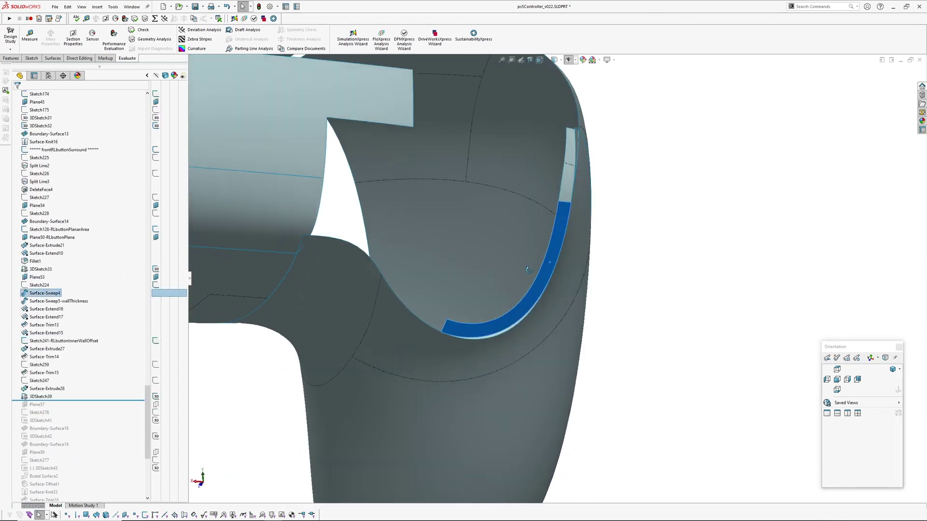
middle_drag(528, 270, 569, 234)
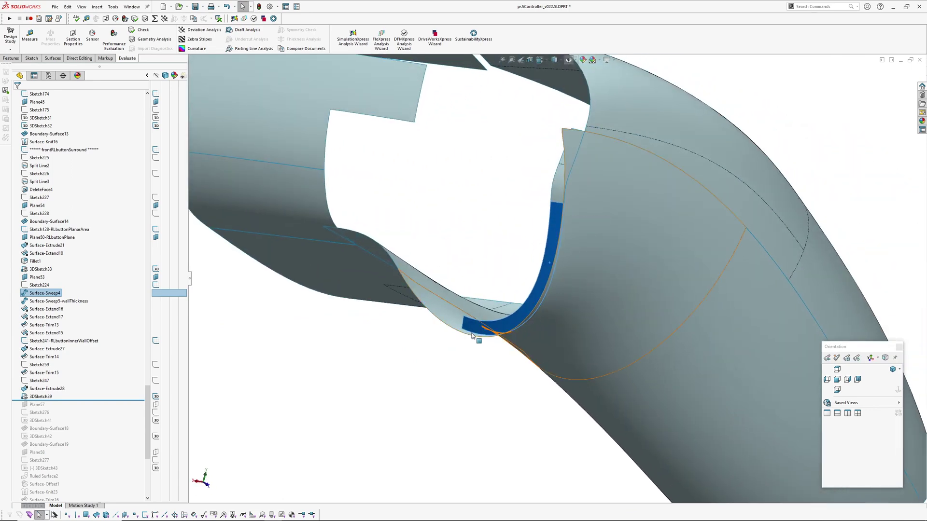
scroll(476, 338, up, 5)
middle_drag(475, 337, 462, 236)
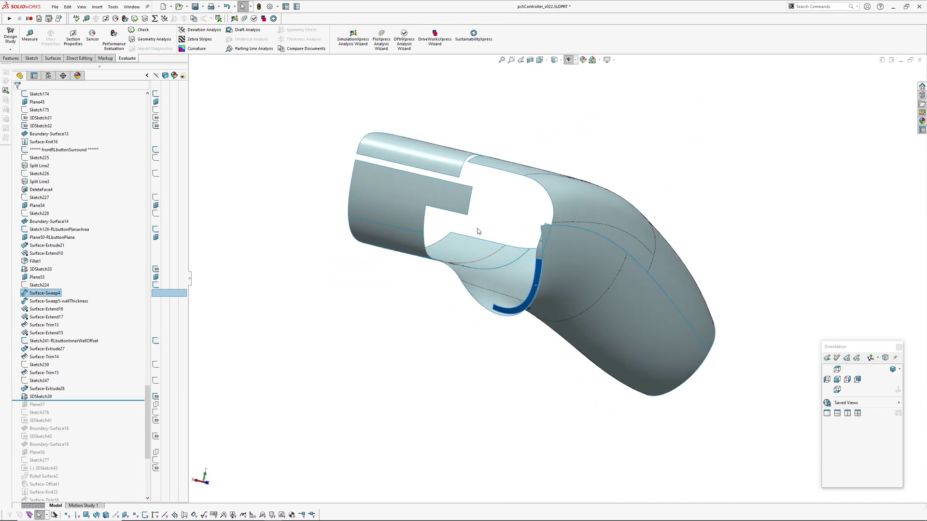
middle_drag(526, 239, 292, 230)
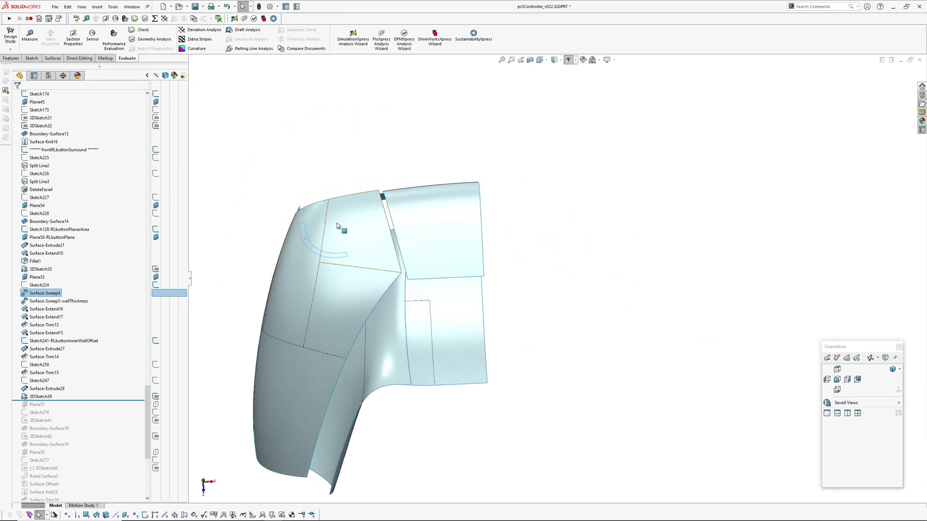
middle_drag(336, 226, 290, 285)
scroll(565, 238, down, 3)
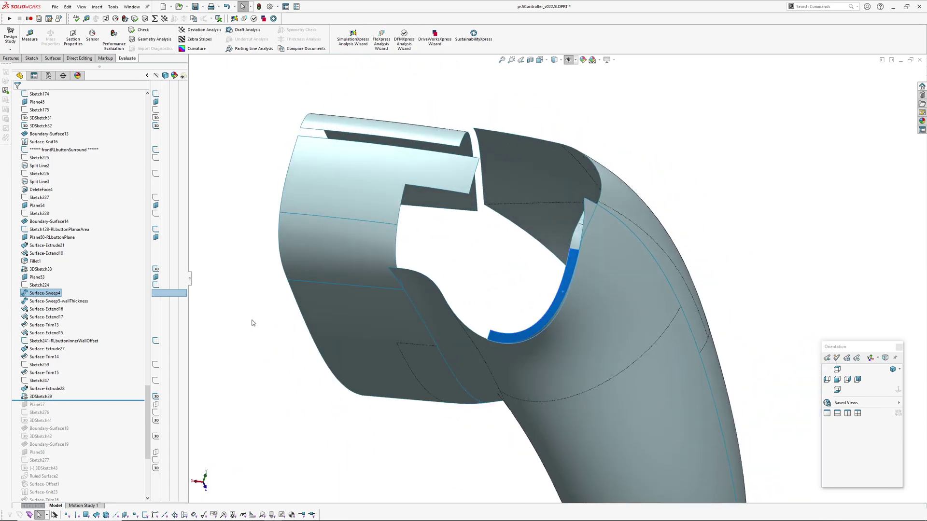
- Roll the history forward to Boundary-Surface19 and highlight the boundary surface joining the swept rim to the front body
scroll(84, 355, down, 4)
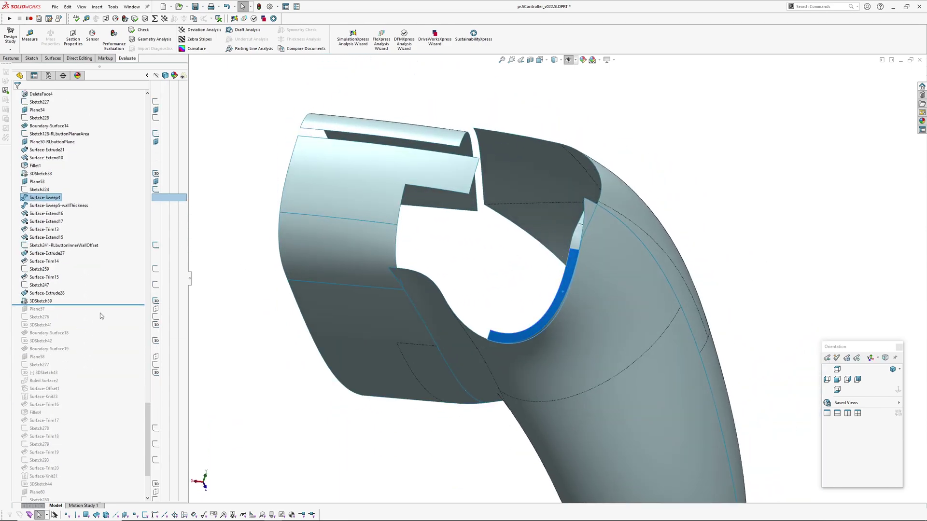
drag(106, 306, 95, 355)
middle_drag(472, 357, 429, 232)
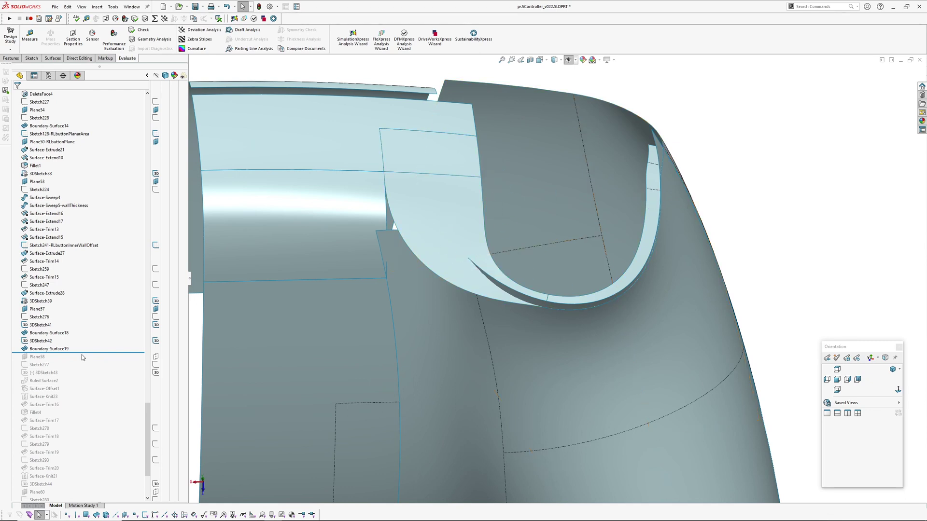
click(460, 217)
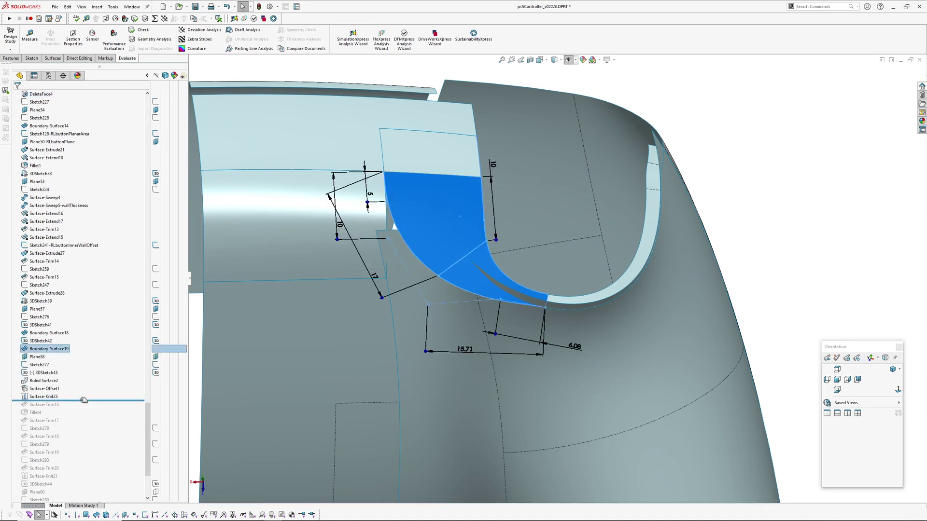
- Roll the history forward to Sketch278 and highlight the Fillet4 face at the outer end of the RL button surround rim
drag(84, 400, 80, 435)
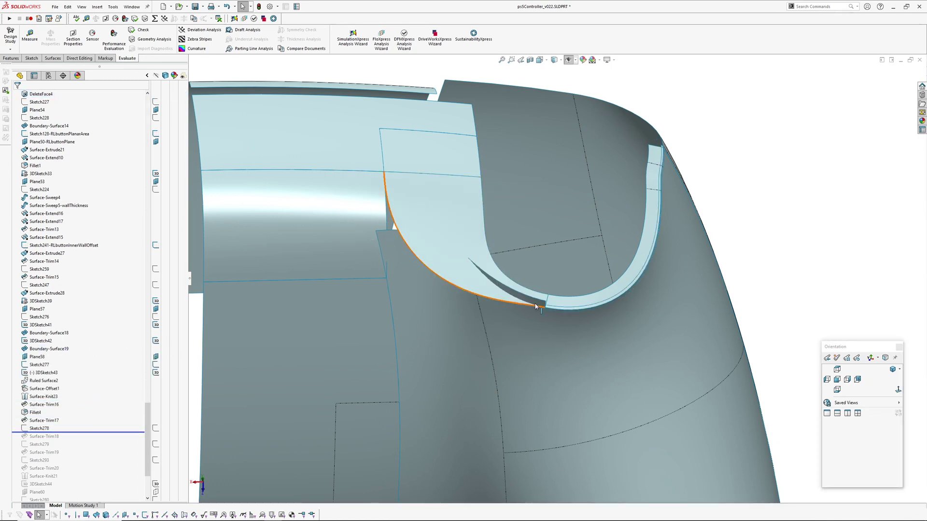
scroll(562, 295, down, 2)
mouse_move(555, 261)
middle_down()
mouse_move(508, 234)
mouse_move(532, 274)
mouse_move(588, 299)
middle_up()
scroll(565, 278, down, 3)
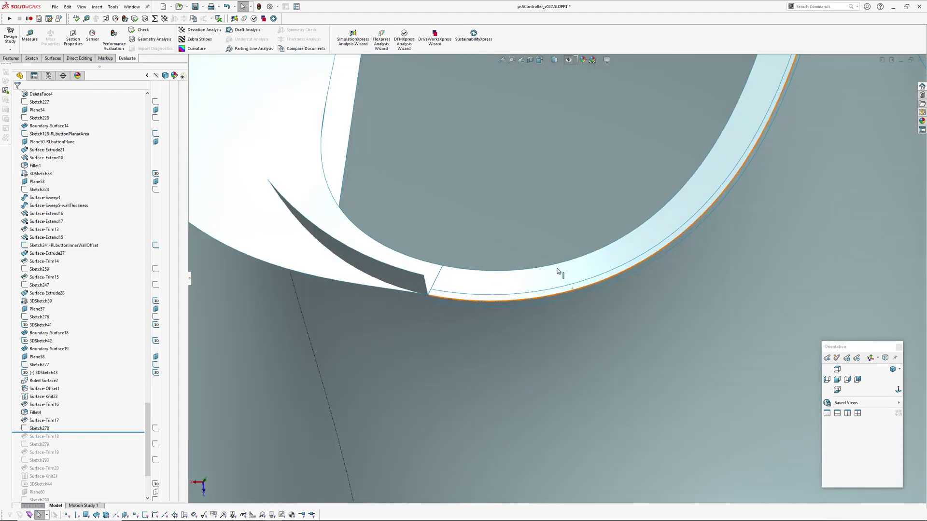
scroll(497, 323, up, 4)
middle_drag(492, 326, 634, 275)
scroll(673, 240, down, 4)
ctrl+middle_drag(823, 238, 565, 268)
scroll(501, 223, down, 4)
click(503, 226)
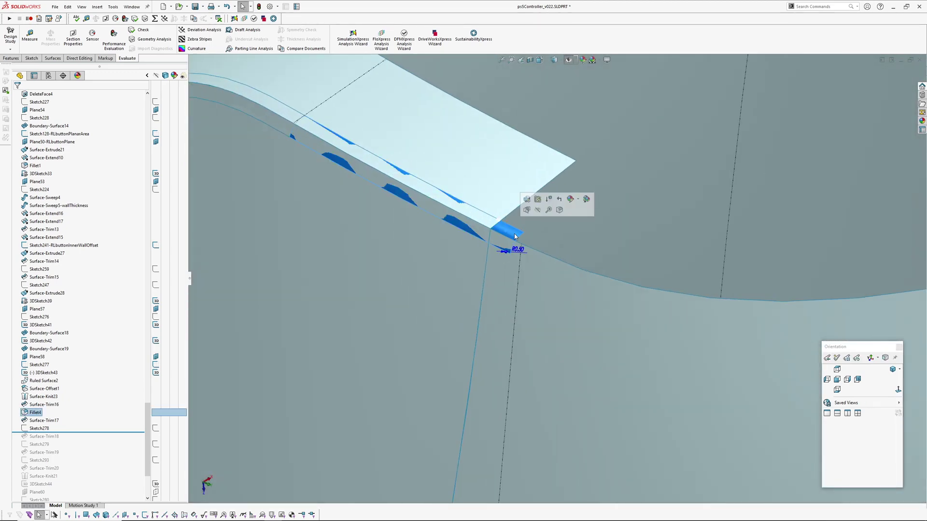
- Examine the Fillet4 edge along the RL button surround, from its outer end to the untrimmed surface at the inner end
scroll(552, 269, up, 2)
middle_drag(428, 224, 598, 245)
scroll(471, 242, up, 4)
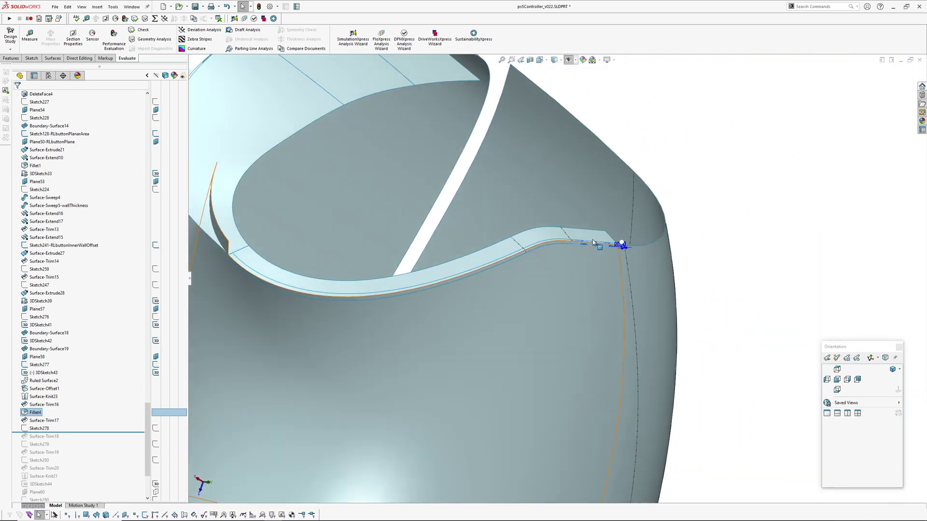
scroll(488, 265, down, 4)
mouse_move(655, 246)
ctrl+middle_down()
mouse_move(546, 255)
mouse_move(656, 243)
ctrl+middle_up()
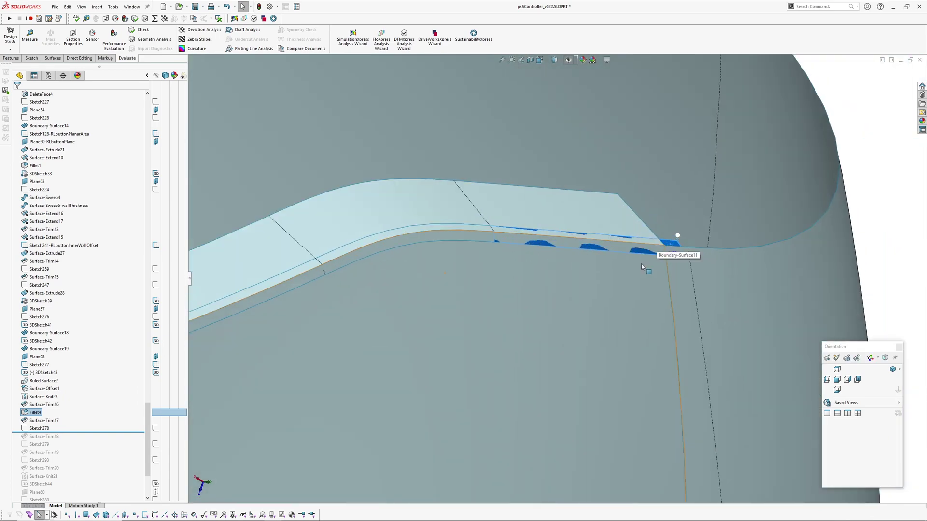
scroll(592, 299, up, 3)
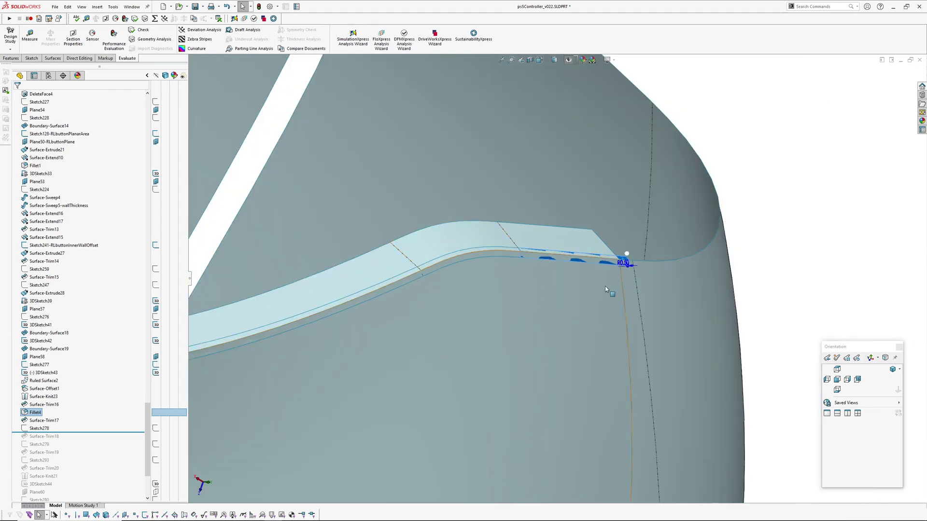
scroll(611, 284, down, 3)
middle_drag(611, 284, 539, 292)
scroll(539, 292, up, 4)
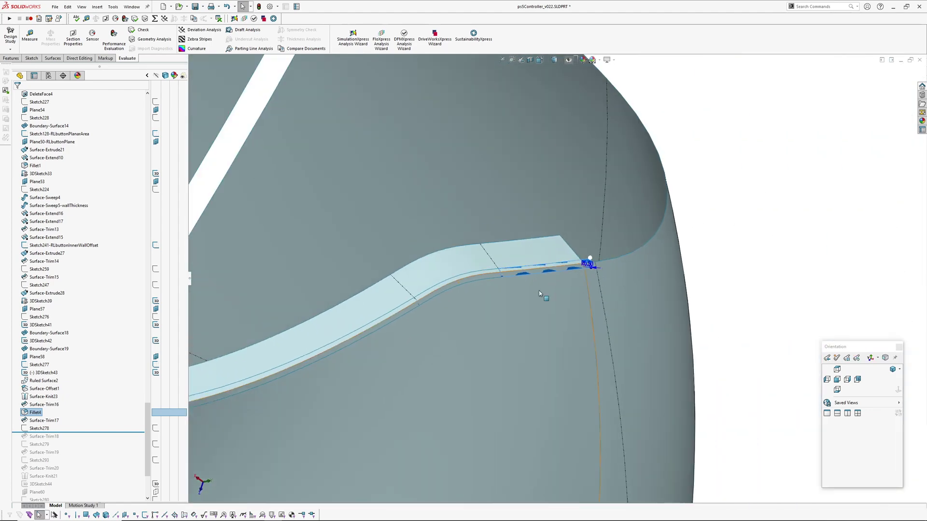
scroll(539, 292, up, 3)
middle_drag(393, 292, 445, 284)
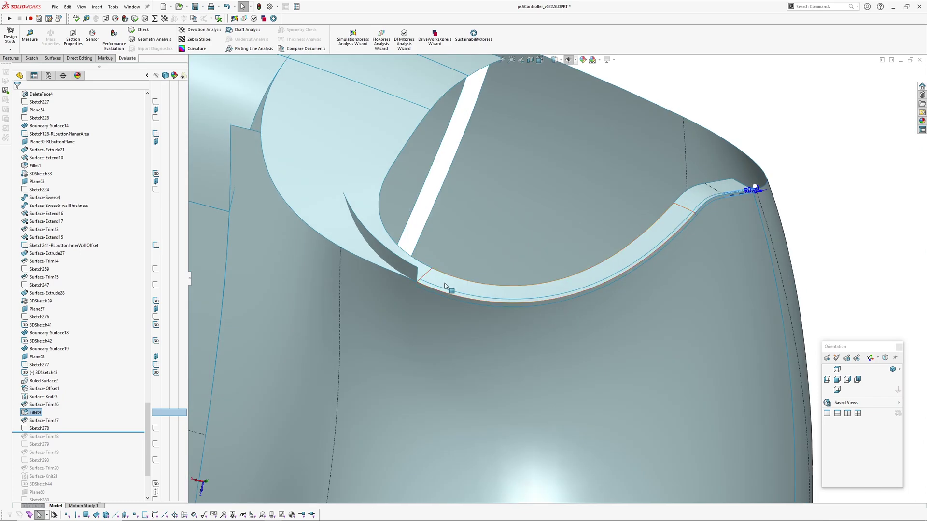
scroll(445, 285, down, 2)
scroll(452, 291, up, 2)
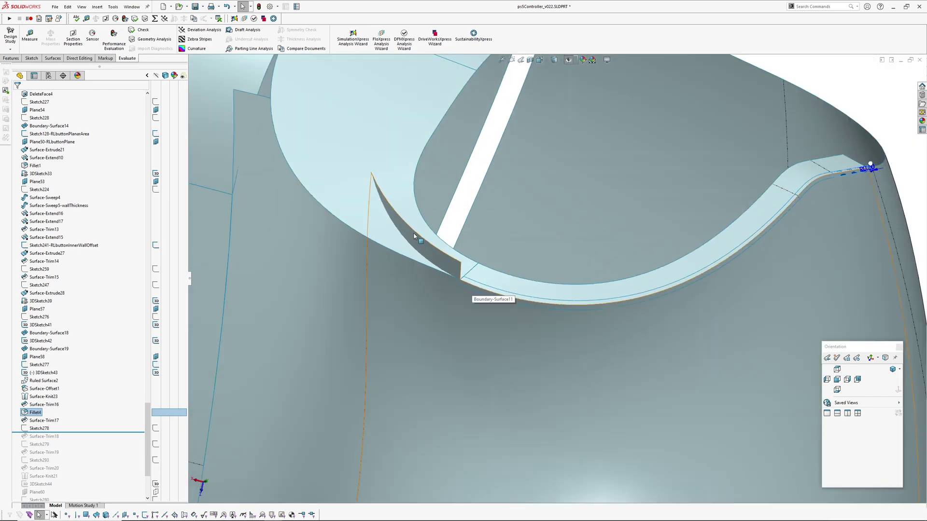
mouse_move(413, 236)
middle_down()
mouse_move(415, 195)
mouse_move(420, 243)
middle_up()
scroll(414, 255, up, 2)
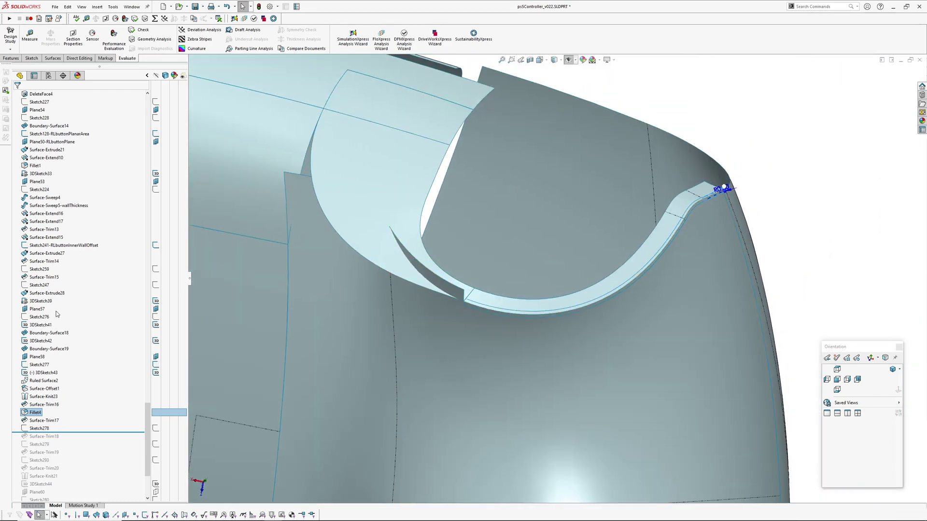
- Roll the history forward to Surface-Trim18 and examine the gap left between the surround rim and the underside
scroll(92, 348, down, 4)
middle_drag(609, 308, 510, 323)
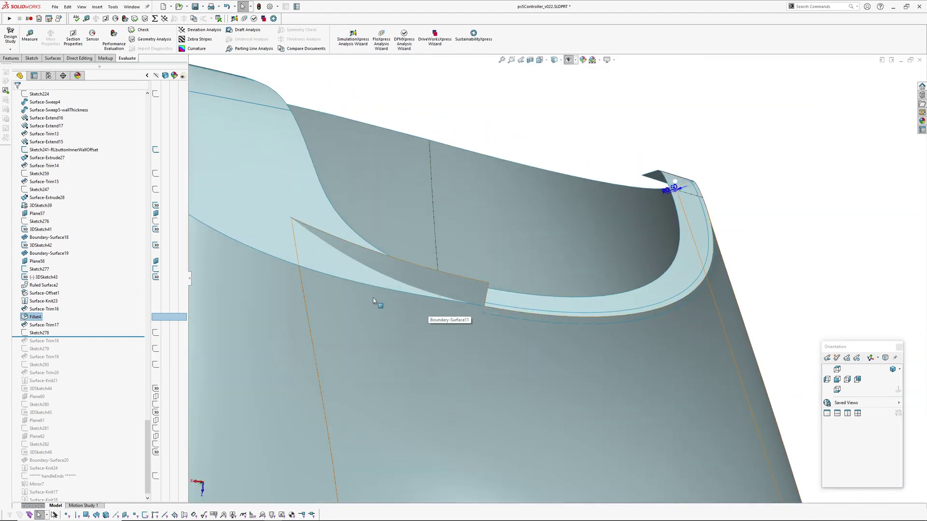
drag(79, 336, 78, 344)
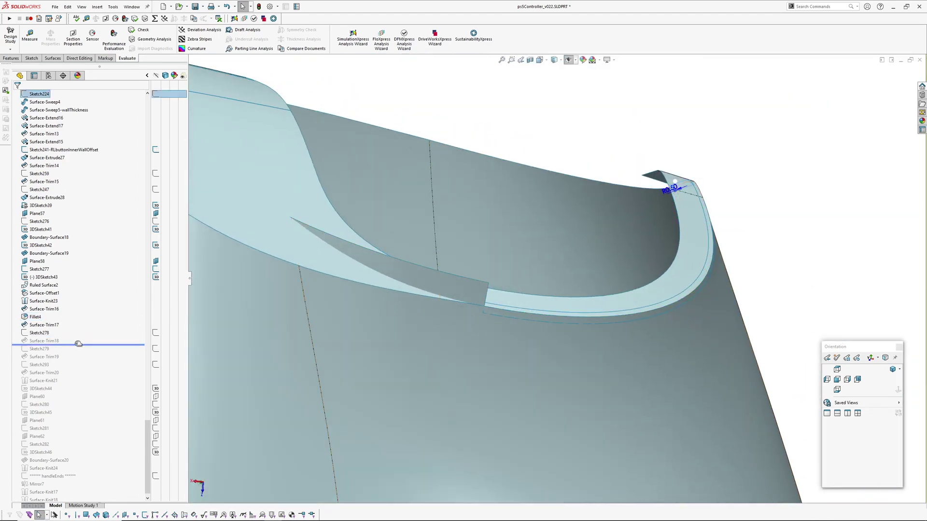
scroll(462, 273, up, 4)
middle_drag(461, 273, 506, 334)
scroll(491, 317, down, 1)
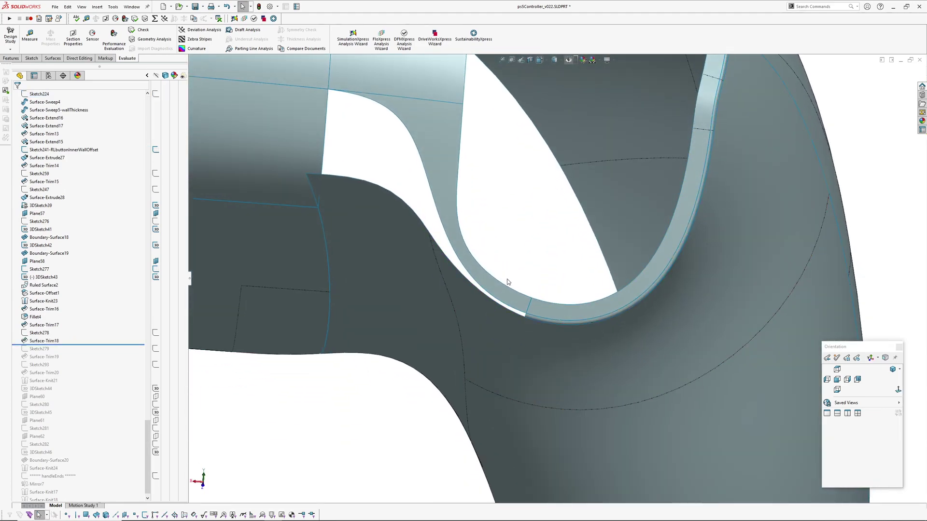
- Highlight the Fillet4 face where it ends at the trimmed gap, examine that junction and clear the selection
scroll(511, 299, down, 4)
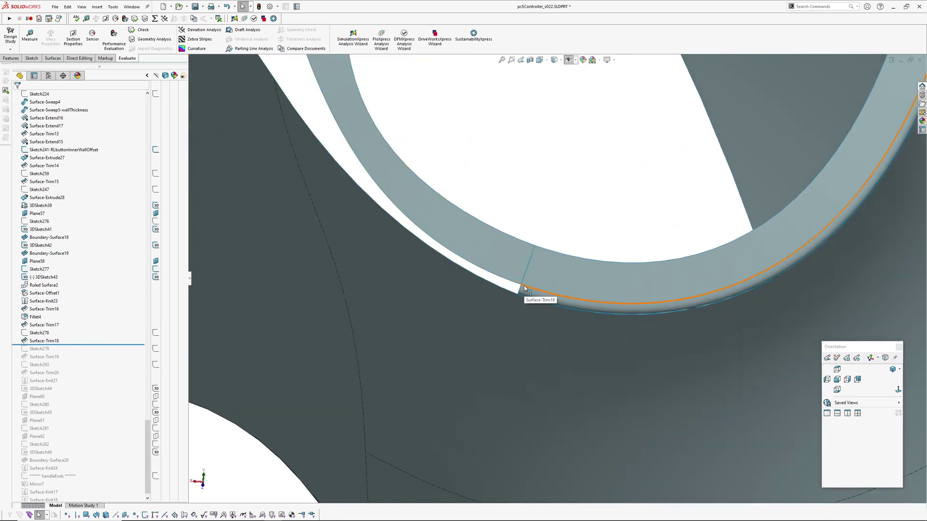
middle_drag(526, 293, 561, 297)
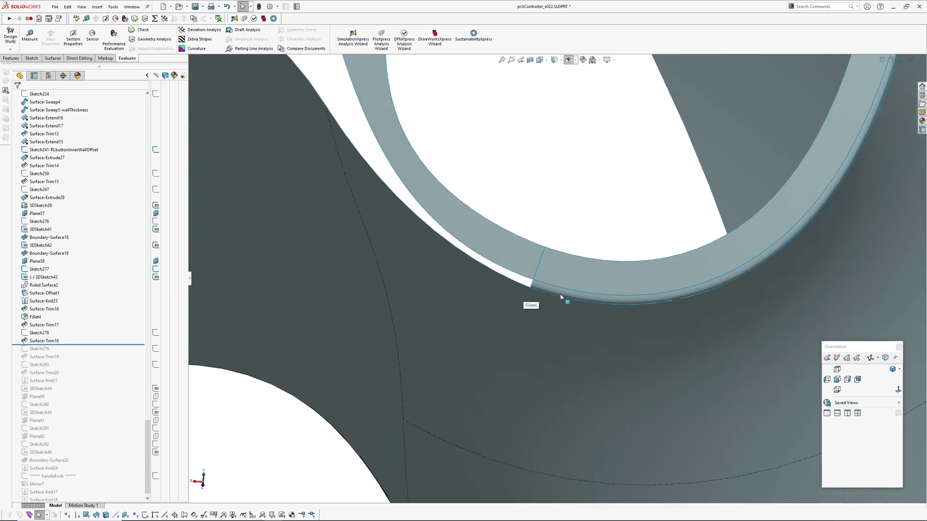
click(558, 295)
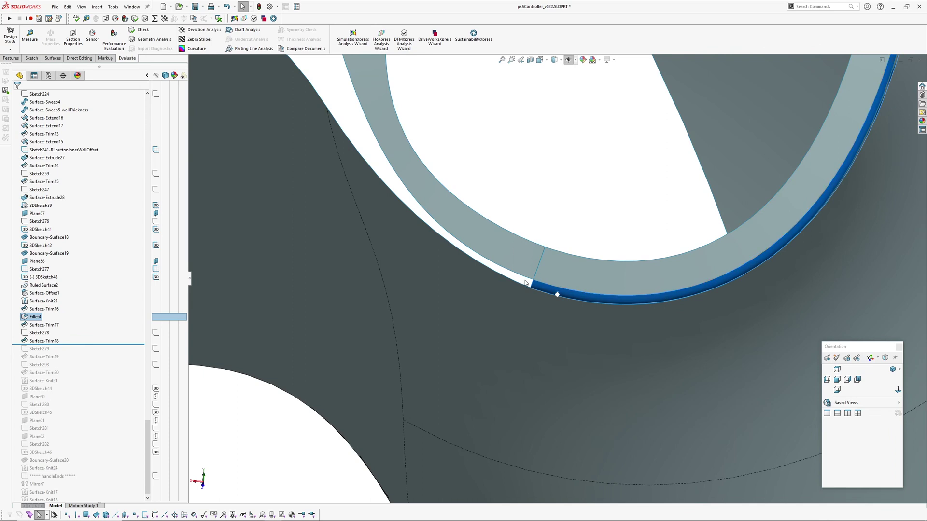
scroll(525, 282, up, 2)
middle_drag(436, 172, 539, 226)
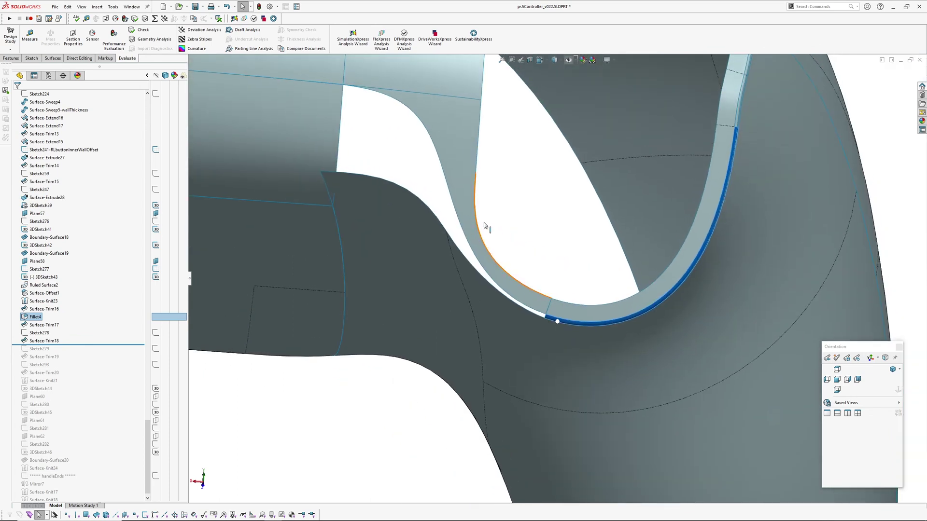
click(540, 226)
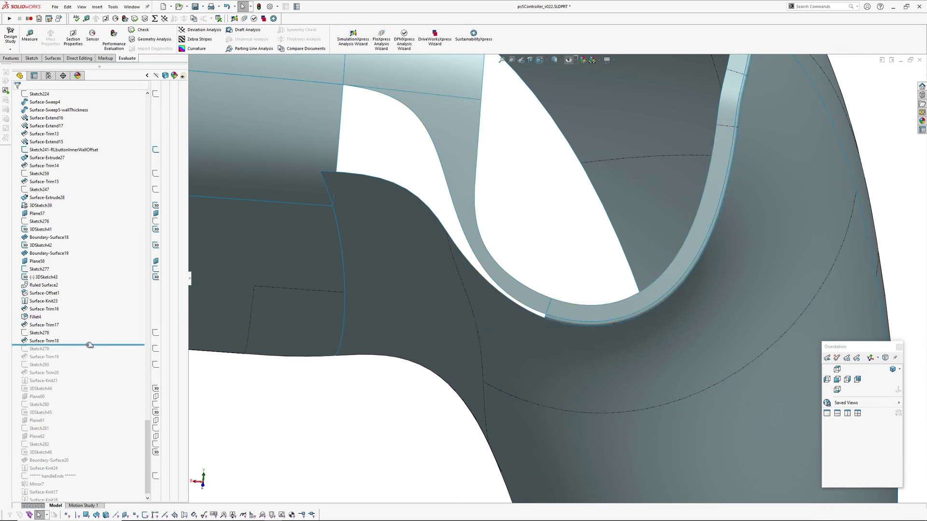
- Roll the history forward to Sketch293 and examine the trimmed opening between the front body, underside and surround rim
drag(90, 345, 83, 367)
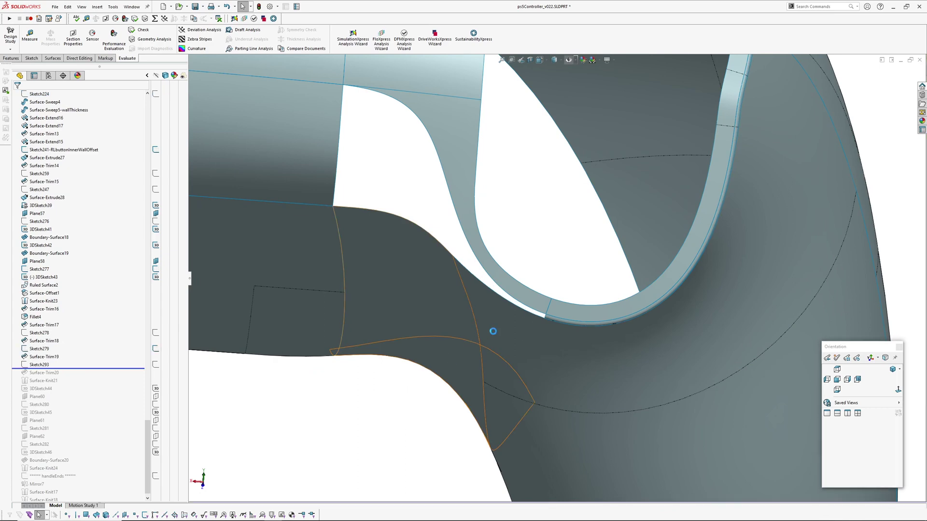
mouse_move(492, 327)
middle_down()
mouse_move(515, 174)
mouse_move(502, 161)
mouse_move(571, 233)
middle_up()
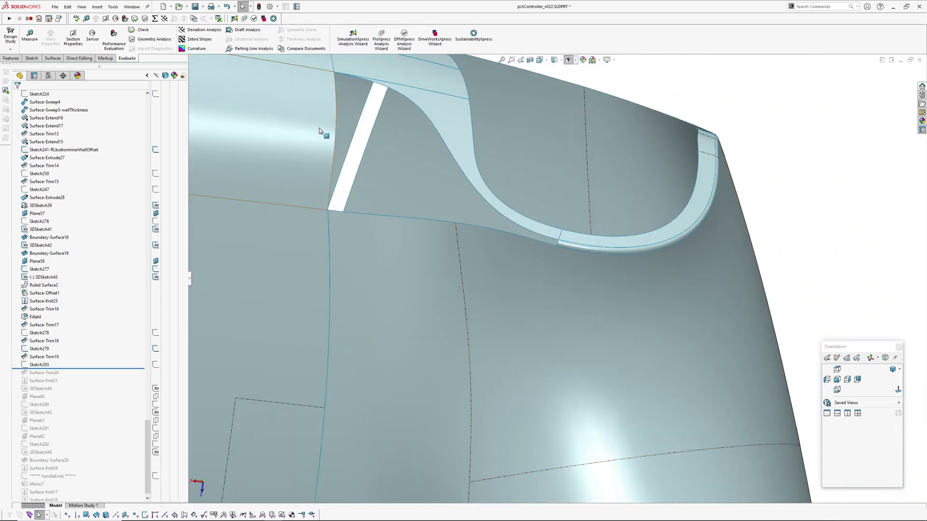
mouse_move(531, 256)
middle_down()
mouse_move(501, 252)
mouse_move(542, 383)
mouse_move(570, 254)
mouse_move(535, 302)
mouse_move(555, 314)
middle_up()
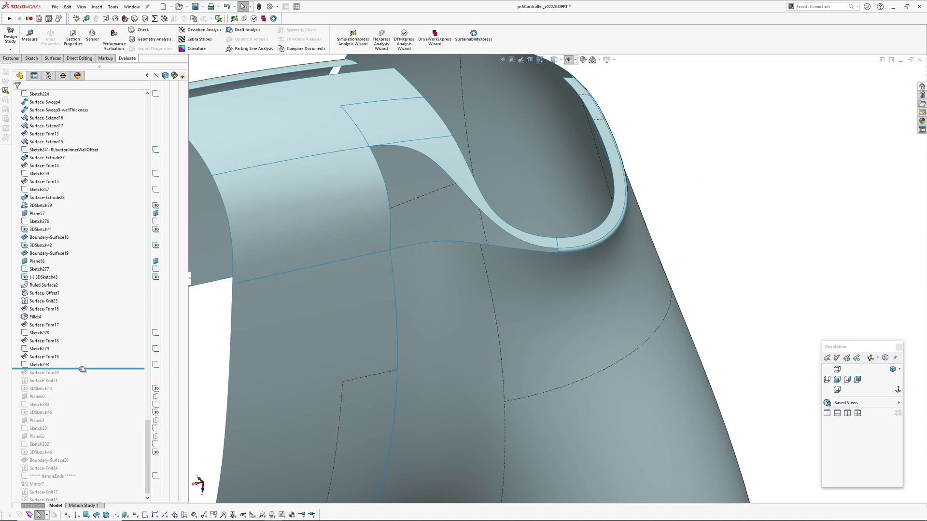
- Roll the history forward to Surface-Knit24, highlight Boundary-Surface20 and examine how it fills the opening beside the RL button surround
drag(83, 370, 82, 452)
mouse_move(573, 268)
middle_down()
mouse_move(567, 273)
mouse_move(453, 217)
mouse_move(476, 223)
mouse_move(468, 226)
middle_up()
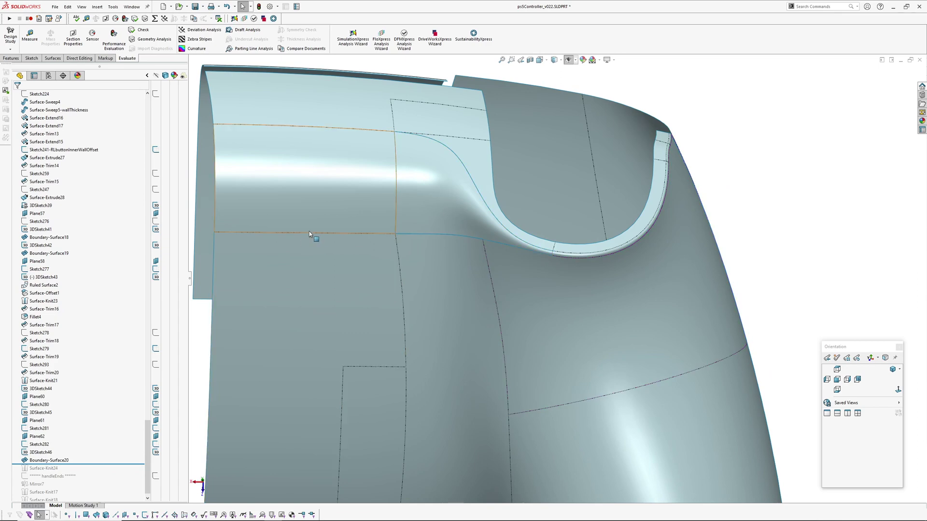
drag(81, 464, 81, 472)
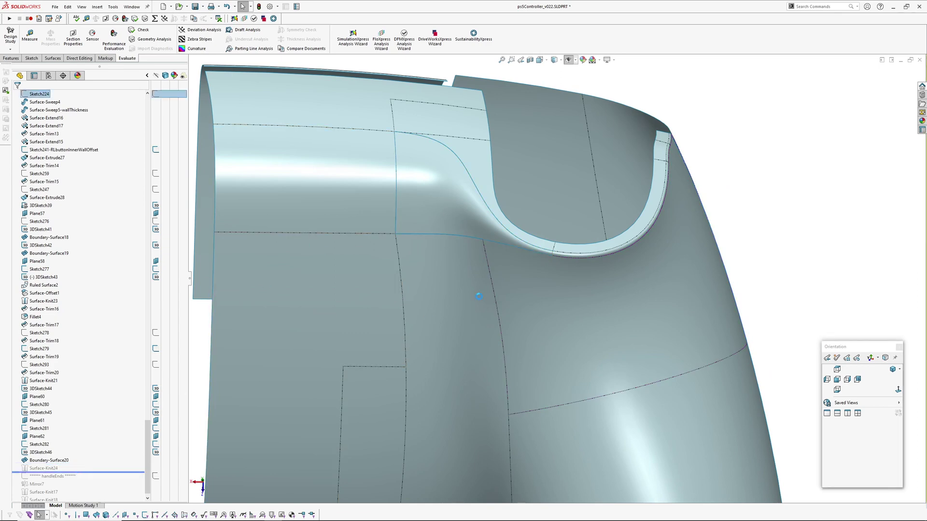
click(471, 243)
scroll(457, 216, down, 3)
middle_drag(455, 215, 509, 265)
scroll(465, 194, down, 2)
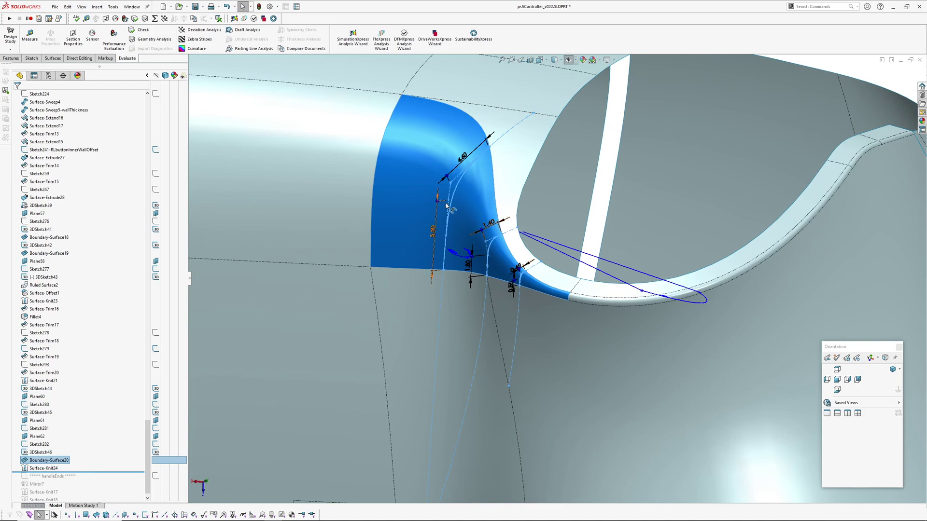
middle_drag(447, 206, 464, 162)
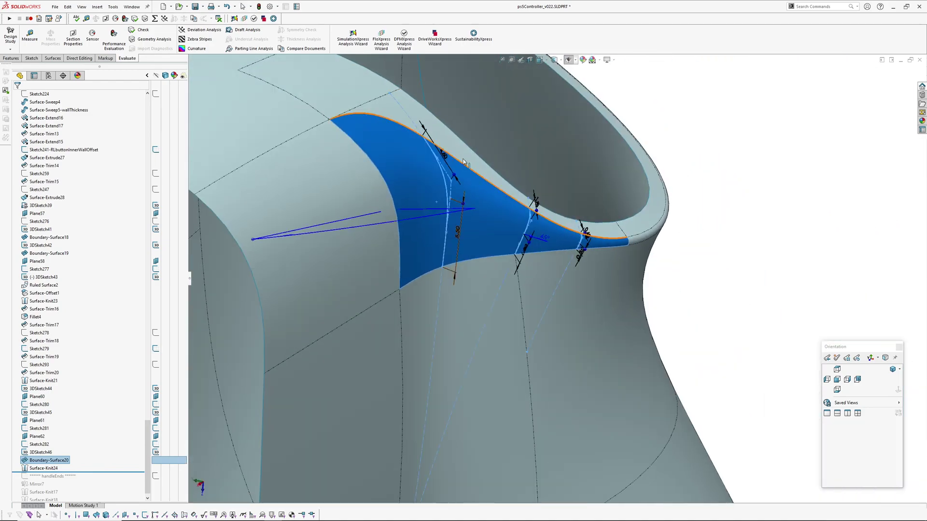
middle_drag(409, 127, 459, 252)
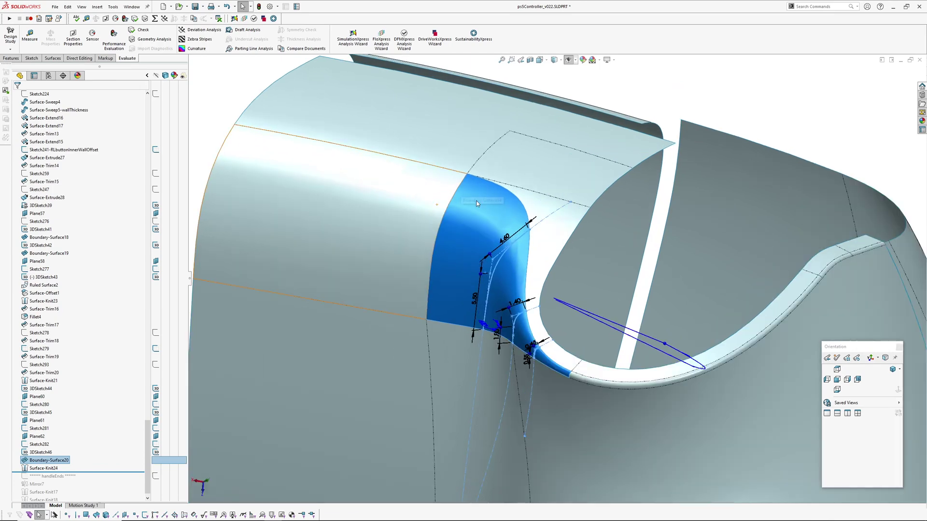
middle_drag(423, 194, 424, 245)
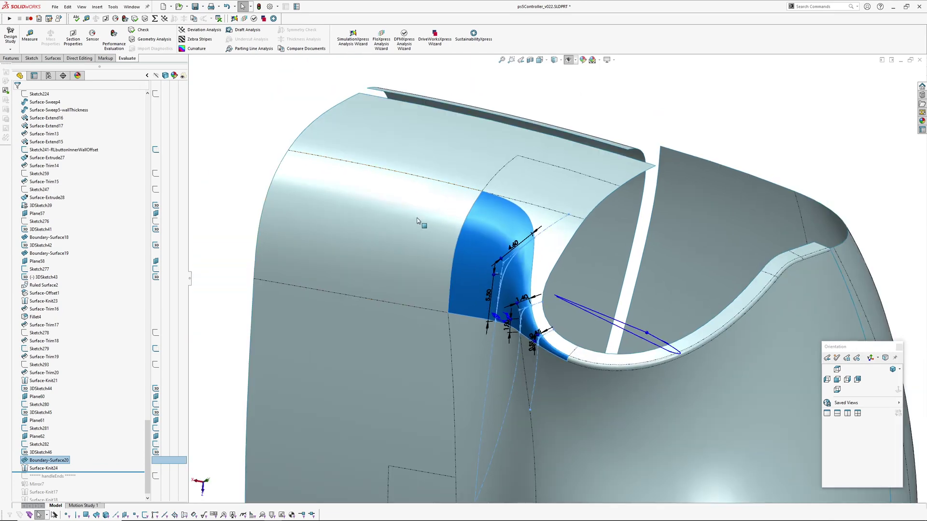
- Evaluate the surfaces around the RL button surround with Zebra Stripes and close the analysis
key(Escape)
key(z)
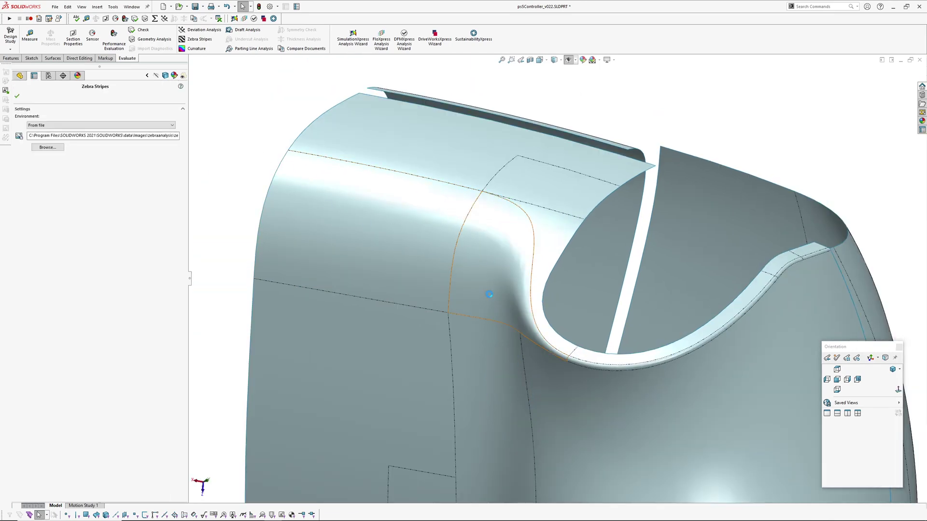
scroll(488, 294, down, 2)
mouse_move(488, 294)
middle_down()
mouse_move(441, 226)
mouse_move(465, 209)
mouse_move(520, 244)
mouse_move(471, 268)
mouse_move(475, 213)
mouse_move(447, 263)
mouse_move(440, 246)
mouse_move(427, 261)
mouse_move(434, 294)
mouse_move(439, 283)
middle_up()
right_click(440, 226)
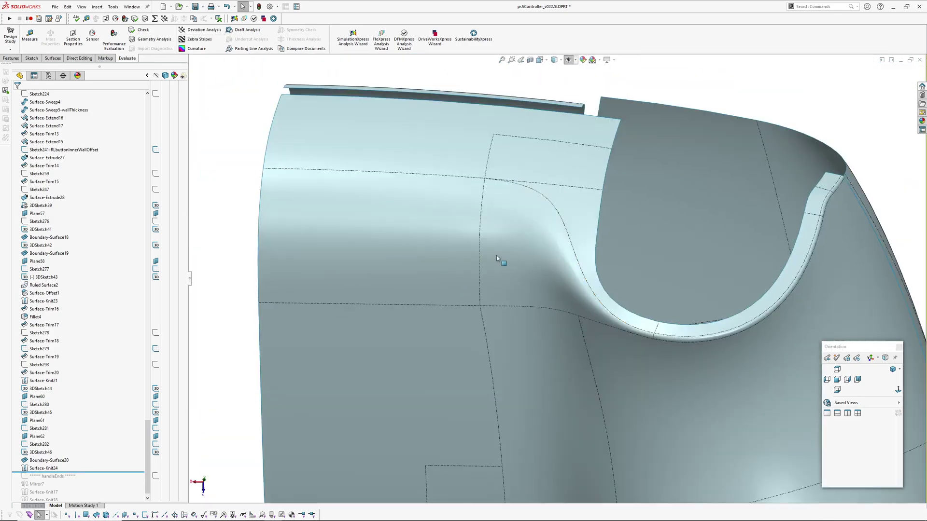
mouse_move(497, 260)
middle_down()
mouse_move(486, 216)
mouse_move(484, 250)
mouse_move(458, 268)
mouse_move(486, 261)
middle_up()
- Highlight Boundary-Surface20, the Fillet4 face and the adjoining front boundary surface, and examine how they blend beside the RL button opening
key(h)
scroll(483, 246, down, 2)
click(490, 261)
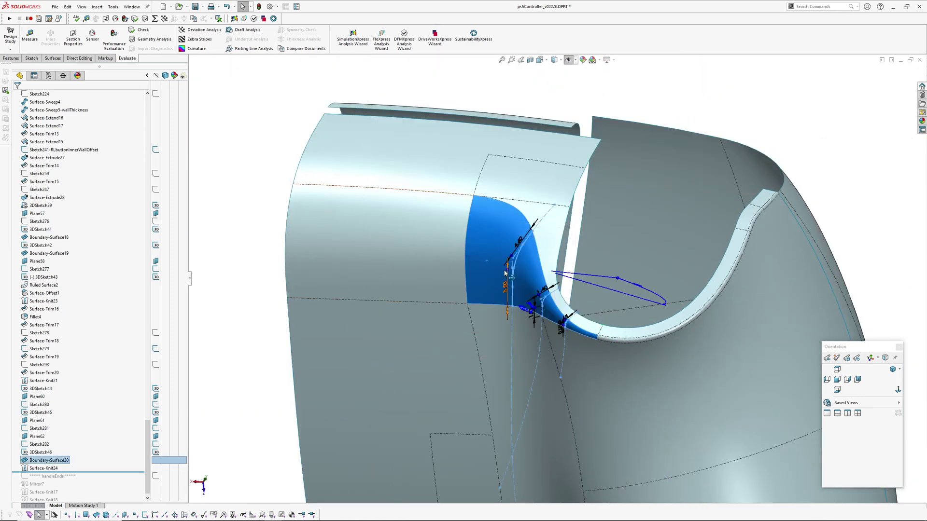
scroll(598, 337, down, 3)
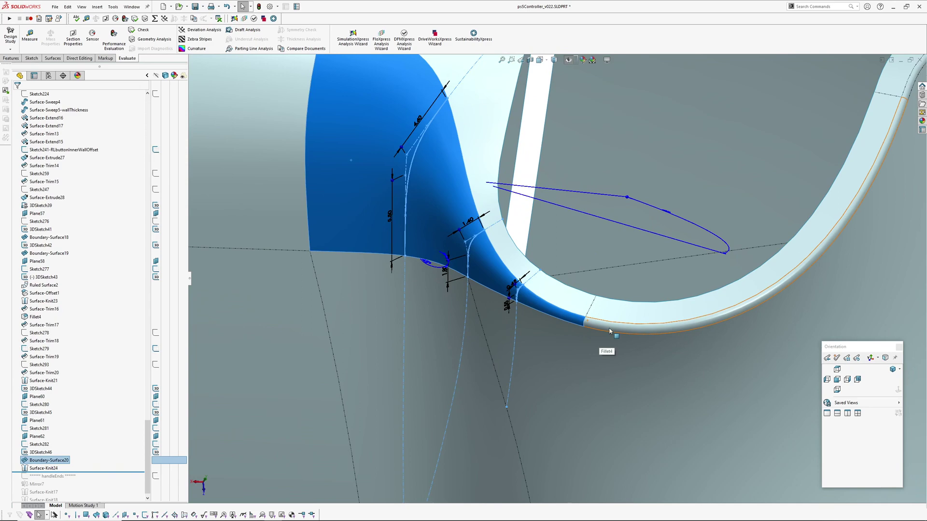
click(599, 329)
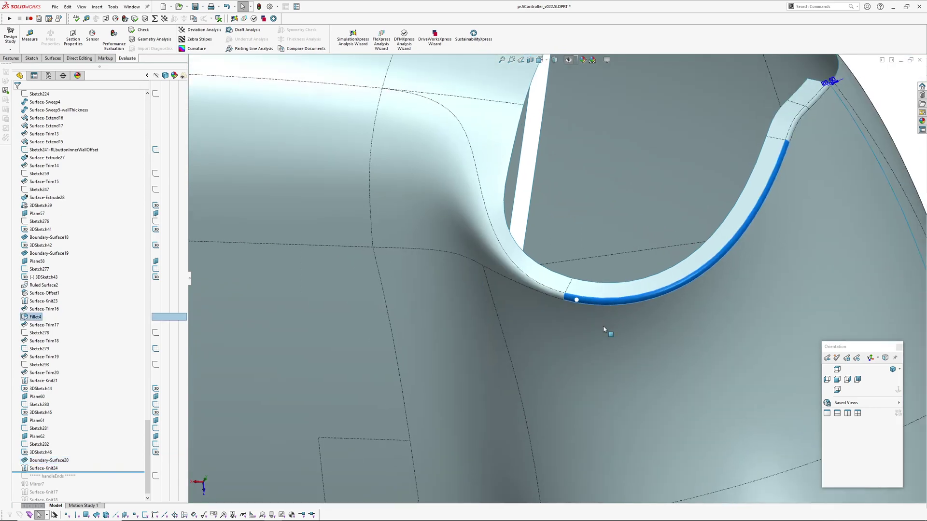
click(319, 174)
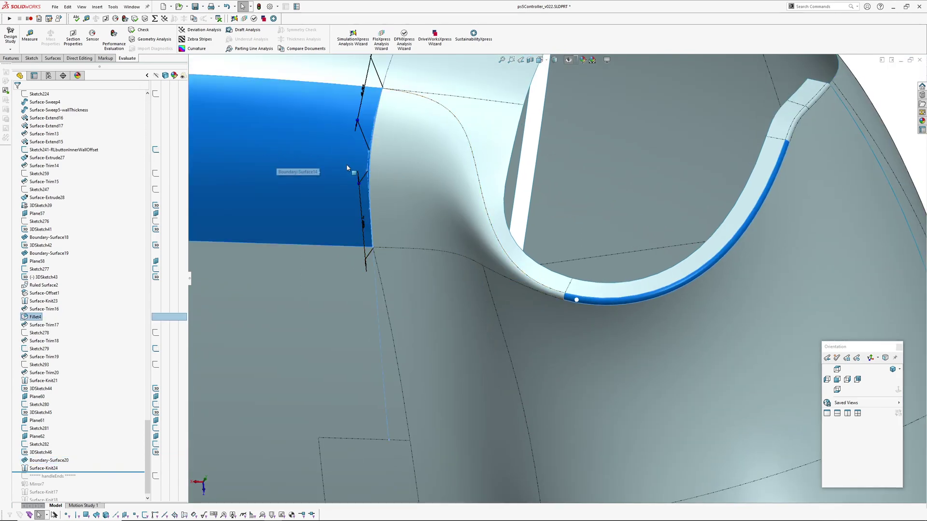
scroll(542, 289, up, 1)
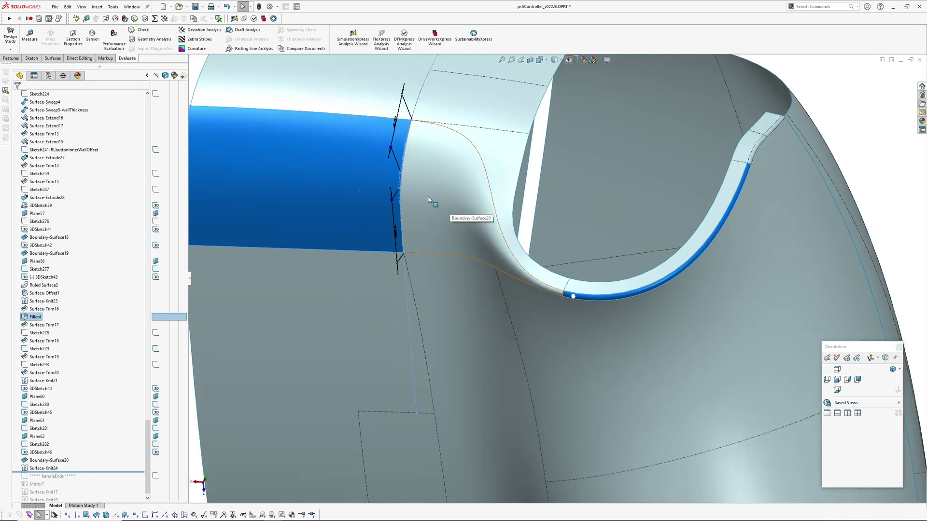
scroll(567, 307, up, 2)
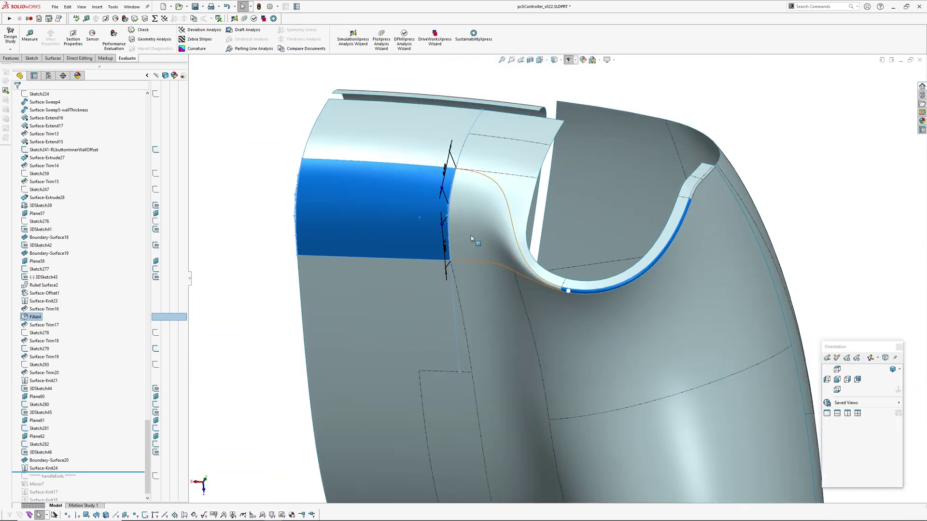
middle_drag(471, 235, 410, 206)
- Roll the history forward to the handleEnds marker and examine the open lower end of the handle
scroll(89, 468, down, 1)
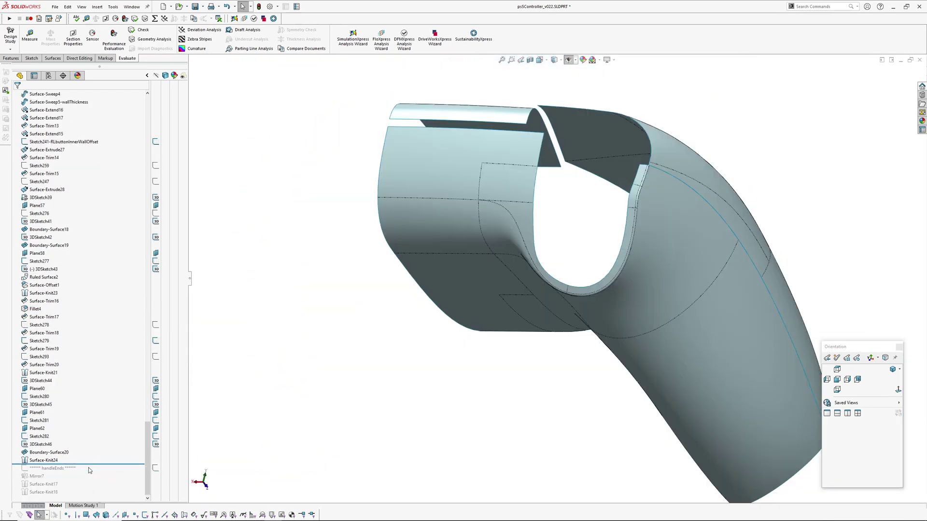
drag(88, 465, 91, 472)
middle_drag(415, 375, 523, 175)
middle_drag(442, 300, 415, 374)
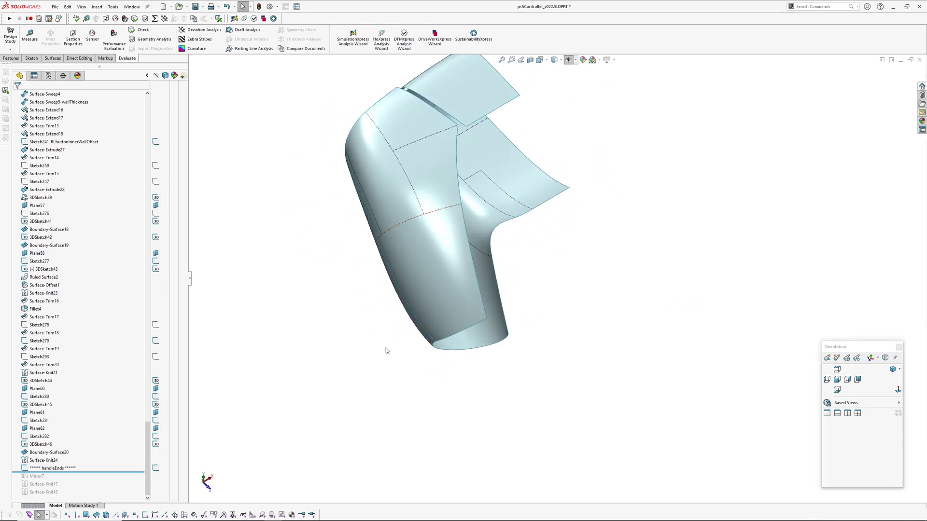
middle_drag(386, 350, 374, 372)
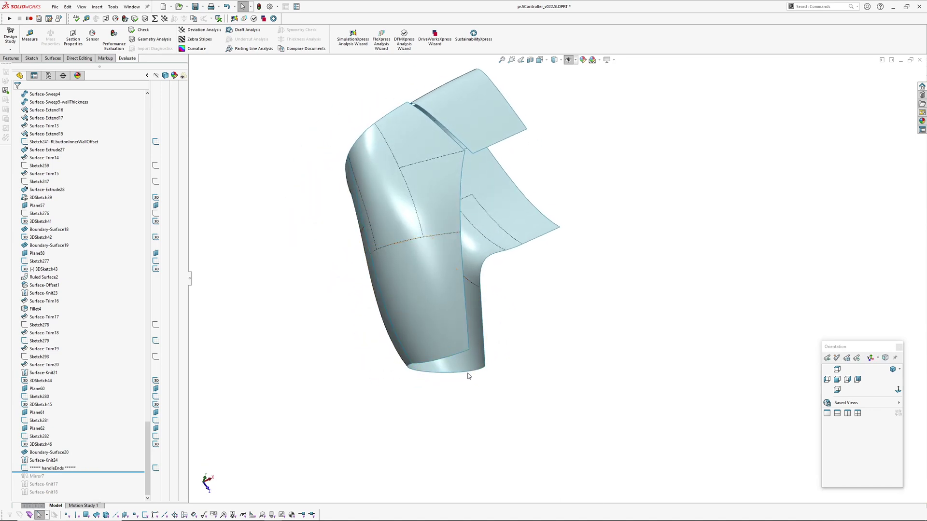
- Roll the history forward through Mirror7 to Surface-Knit18 and examine the mirrored controller surfaces from several angles
drag(91, 472, 87, 482)
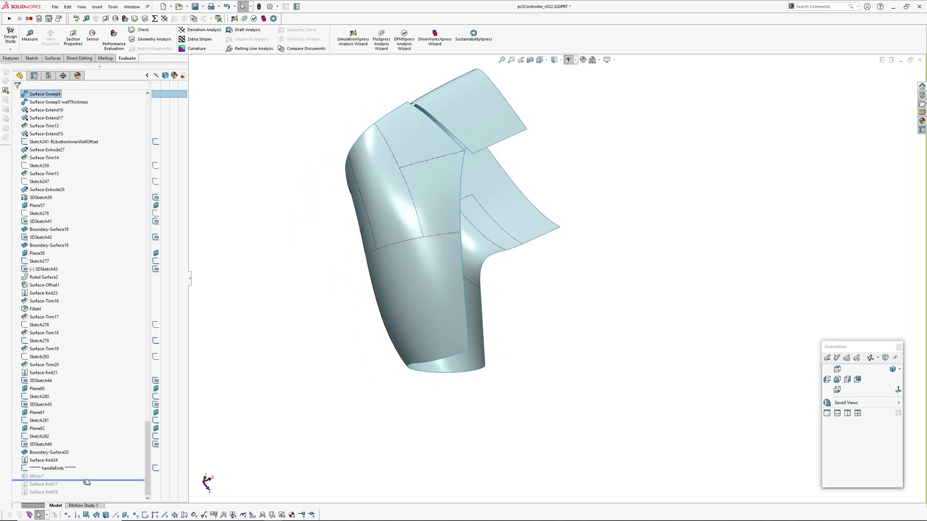
middle_drag(469, 238, 502, 318)
key(z)
key(Escape)
scroll(496, 251, down, 4)
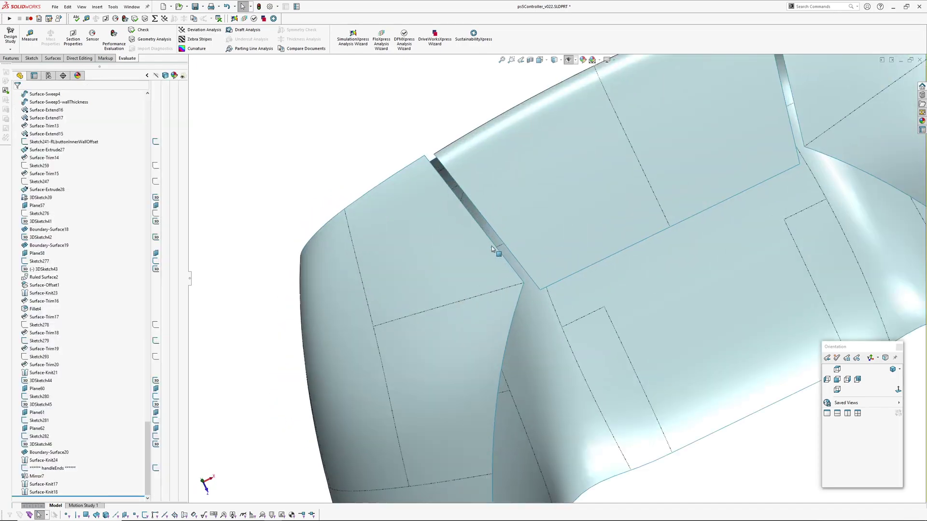
middle_drag(511, 256, 507, 246)
scroll(506, 246, down, 2)
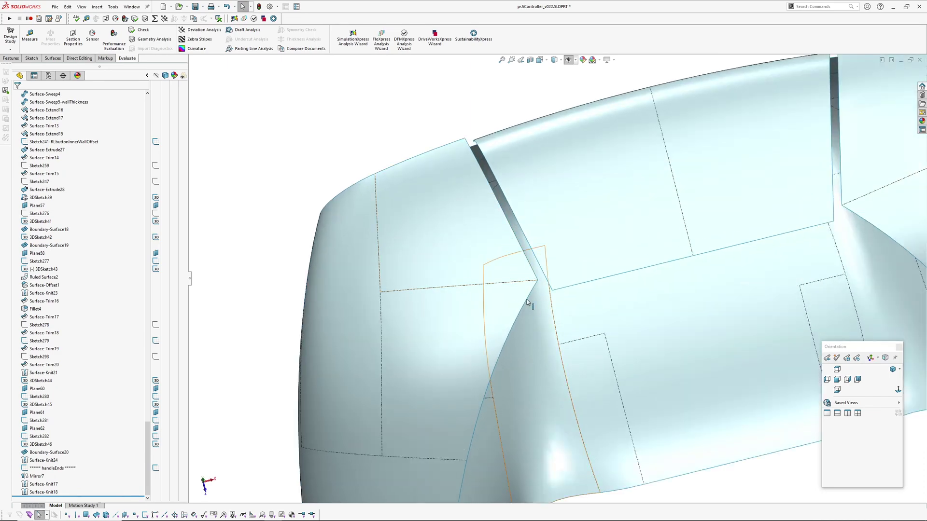
scroll(499, 223, up, 6)
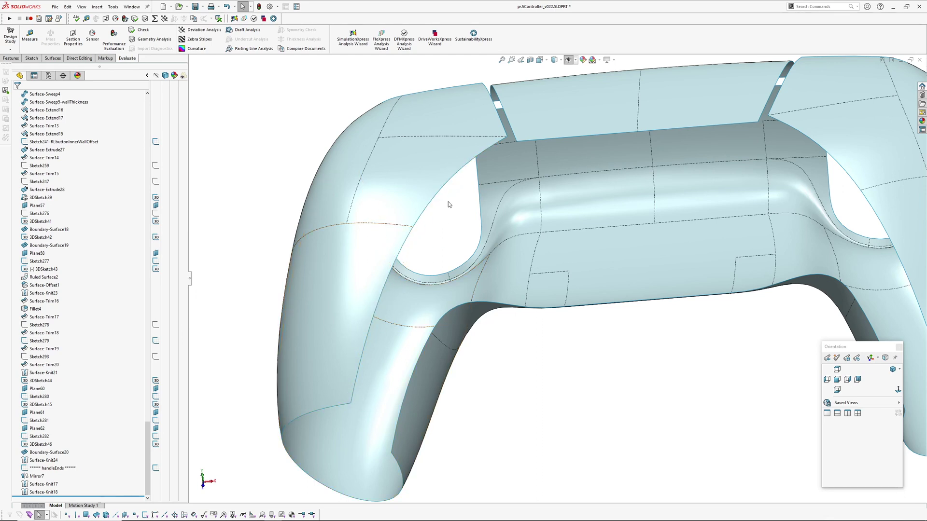
click(497, 158)
middle_drag(497, 158, 473, 164)
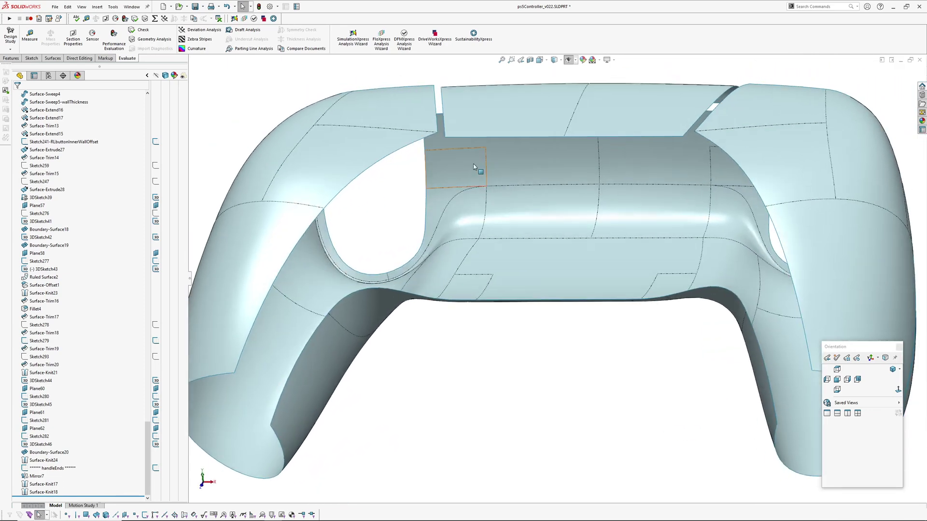
key(ctrl+8)
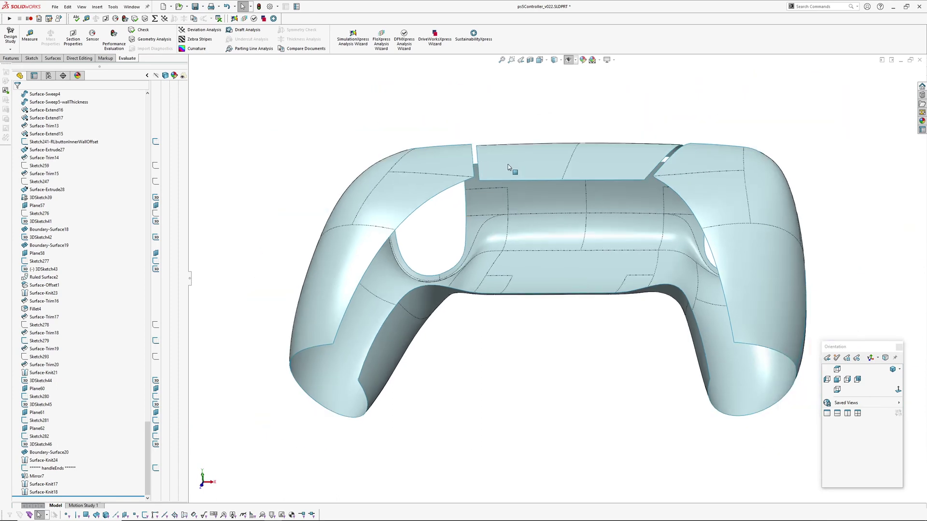
middle_drag(472, 267, 493, 276)
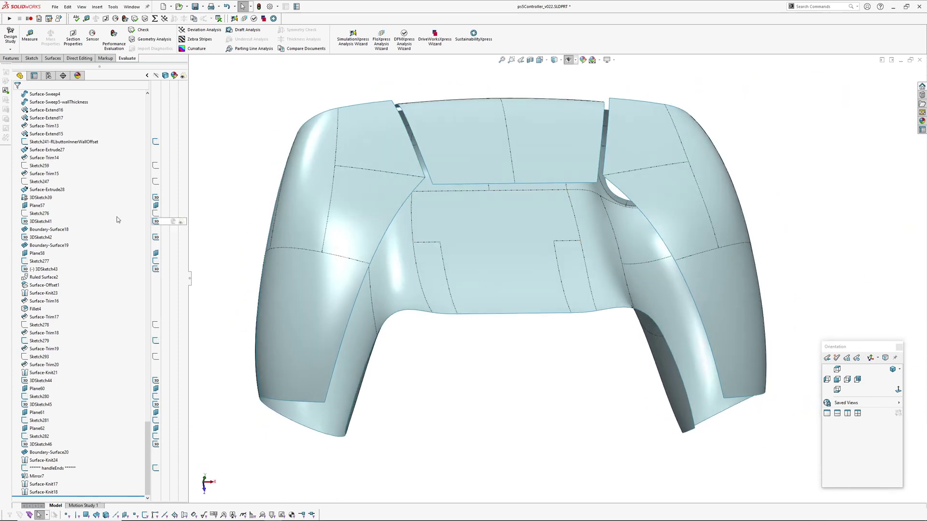
- Show the Graphic3 scan mesh and compare it with the modelled surfaces across the front and handles
scroll(92, 210, up, 11)
key(Home)
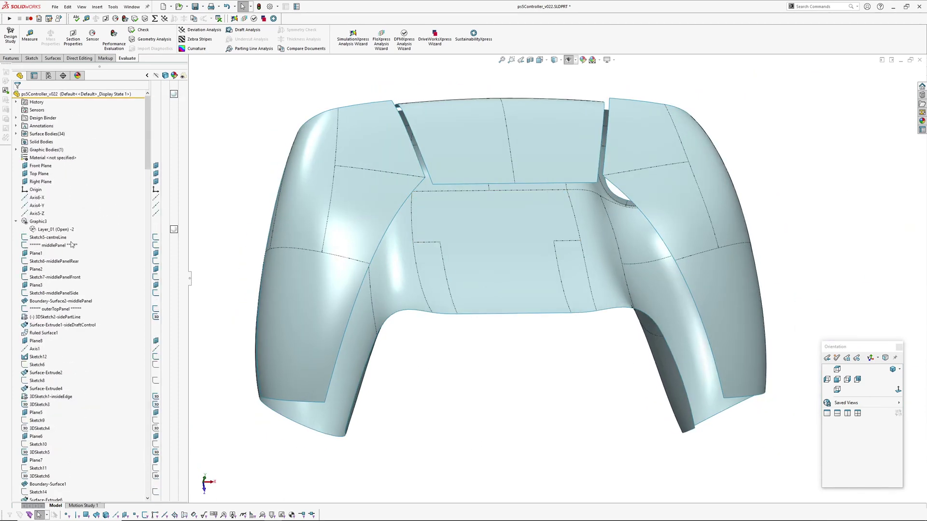
right_click(39, 222)
click(48, 229)
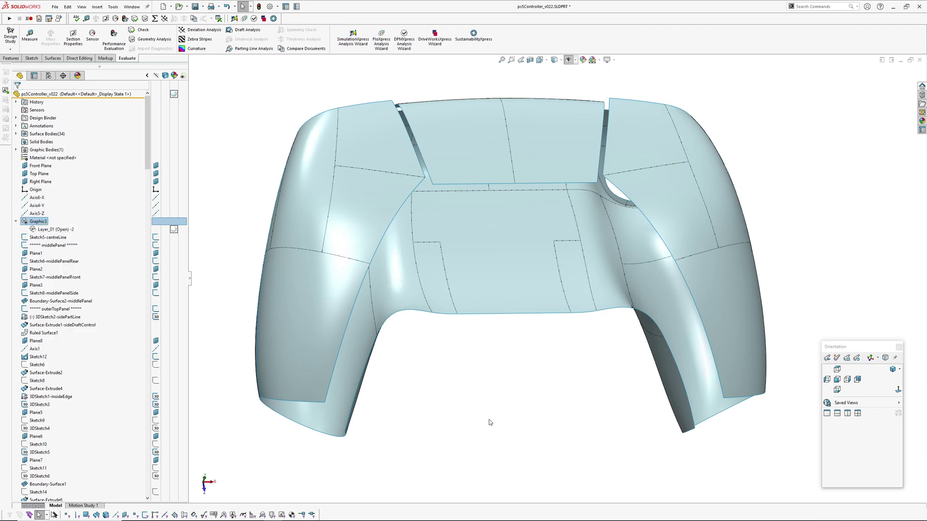
scroll(473, 289, down, 3)
mouse_move(461, 257)
middle_down()
mouse_move(465, 208)
mouse_move(589, 294)
middle_up()
mouse_move(544, 248)
middle_down()
mouse_move(511, 154)
mouse_move(542, 166)
mouse_move(549, 193)
middle_up()
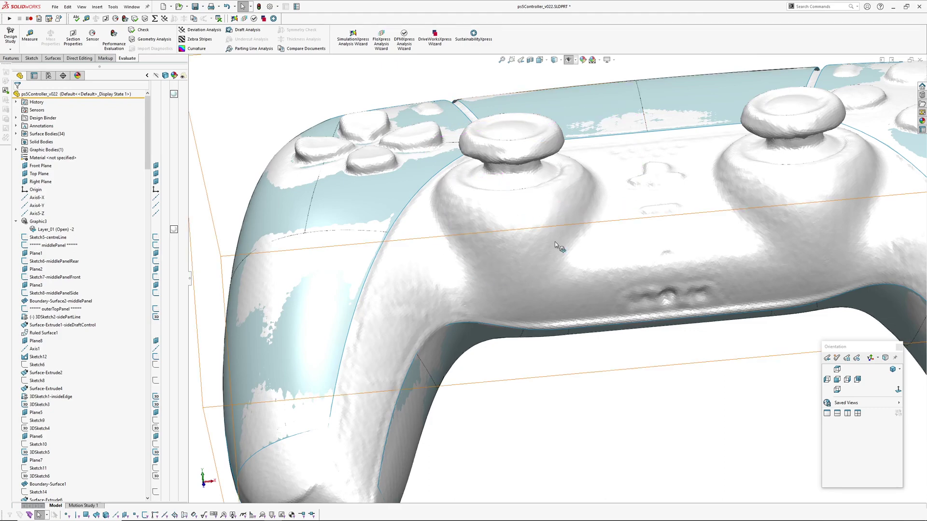
middle_drag(564, 258, 422, 249)
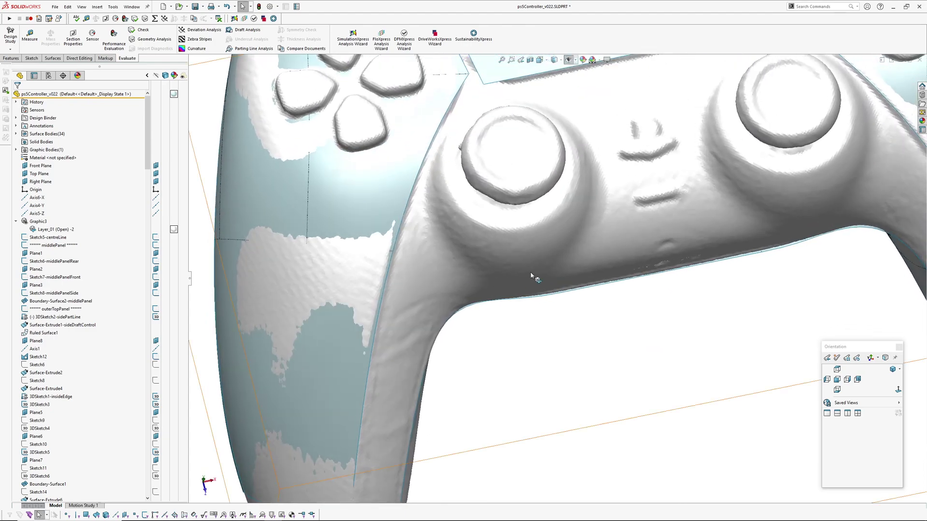
middle_drag(497, 244, 527, 309)
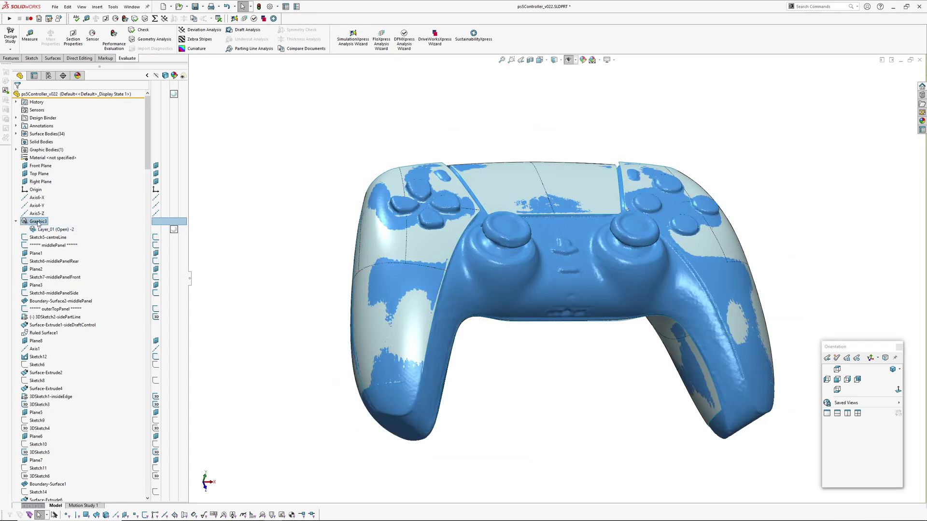
- Hide the Graphic3 scan mesh and examine the controller's rear surfaces and RL button openings
right_click(38, 221)
click(45, 228)
middle_drag(597, 258, 467, 262)
mouse_move(148, 133)
mouse_down()
mouse_move(150, 345)
mouse_move(162, 420)
mouse_move(179, 154)
mouse_move(197, 130)
mouse_up()
ctrl+middle_drag(286, 140, 277, 156)
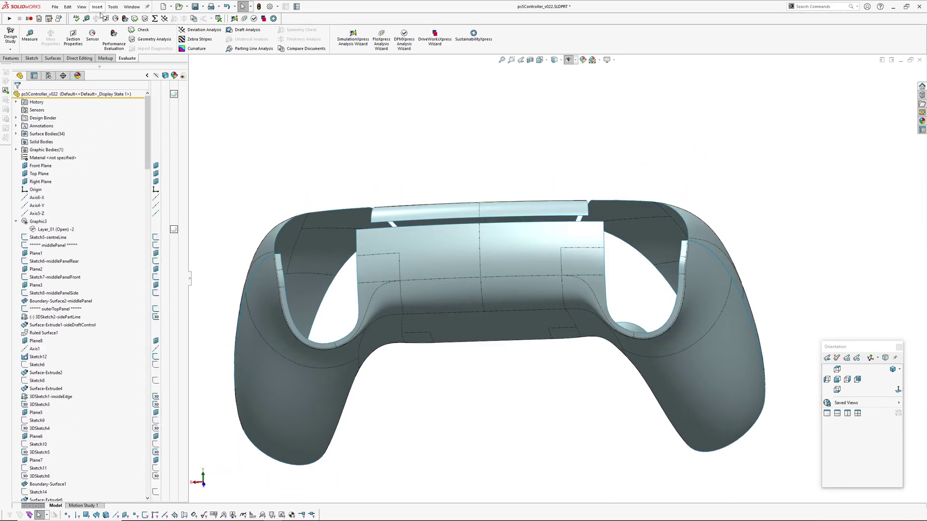
click(114, 7)
middle_drag(459, 309, 525, 210)
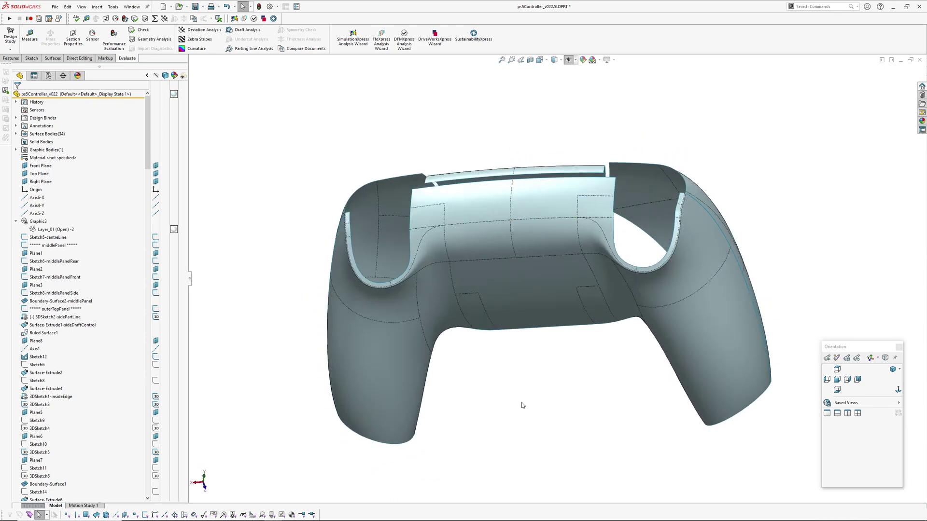